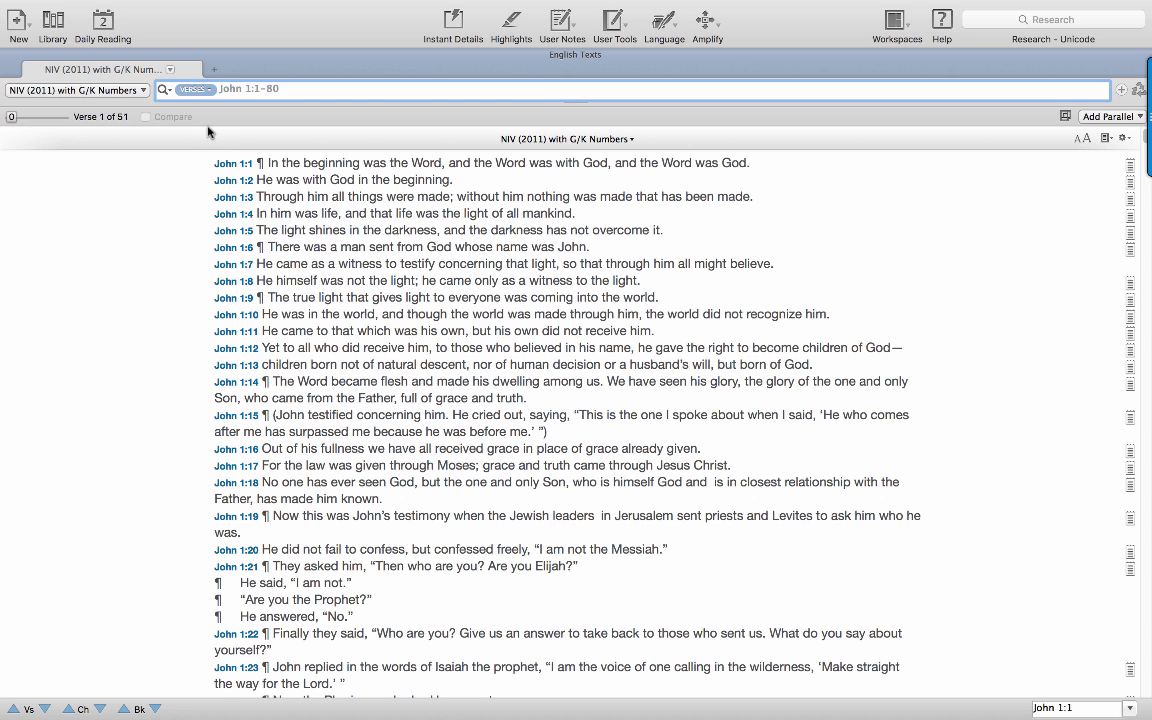
Switch the text to Greek Bible (LXX + GNT) and open the parsing of John 1:1–5.
{"action": "left_click", "coordinate": [143, 92]}
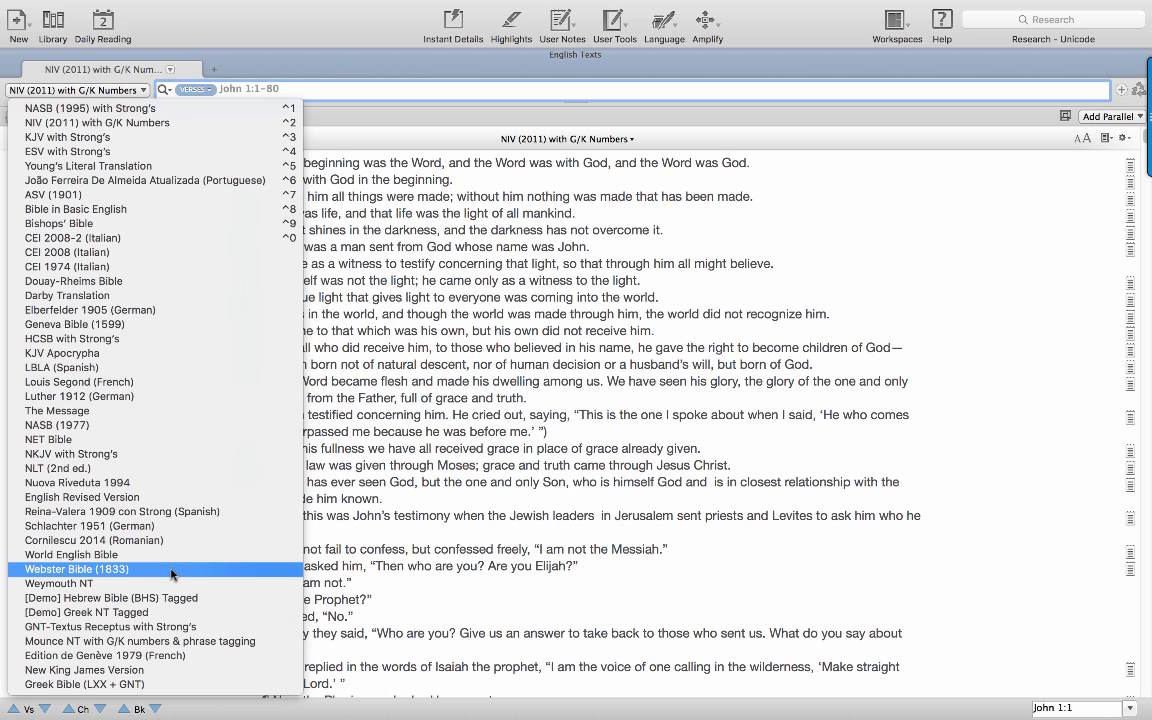
{"action": "left_click", "coordinate": [178, 686]}
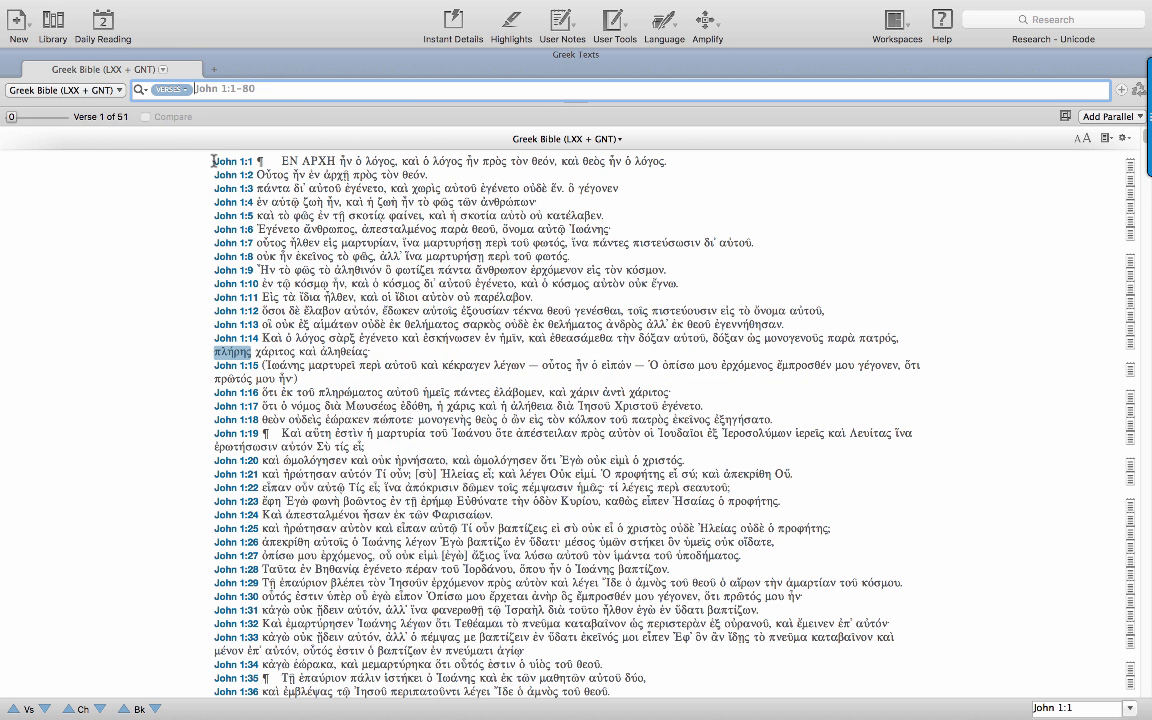
{"action": "left_click_drag", "start_coordinate": [196, 152], "coordinate": [630, 218]}
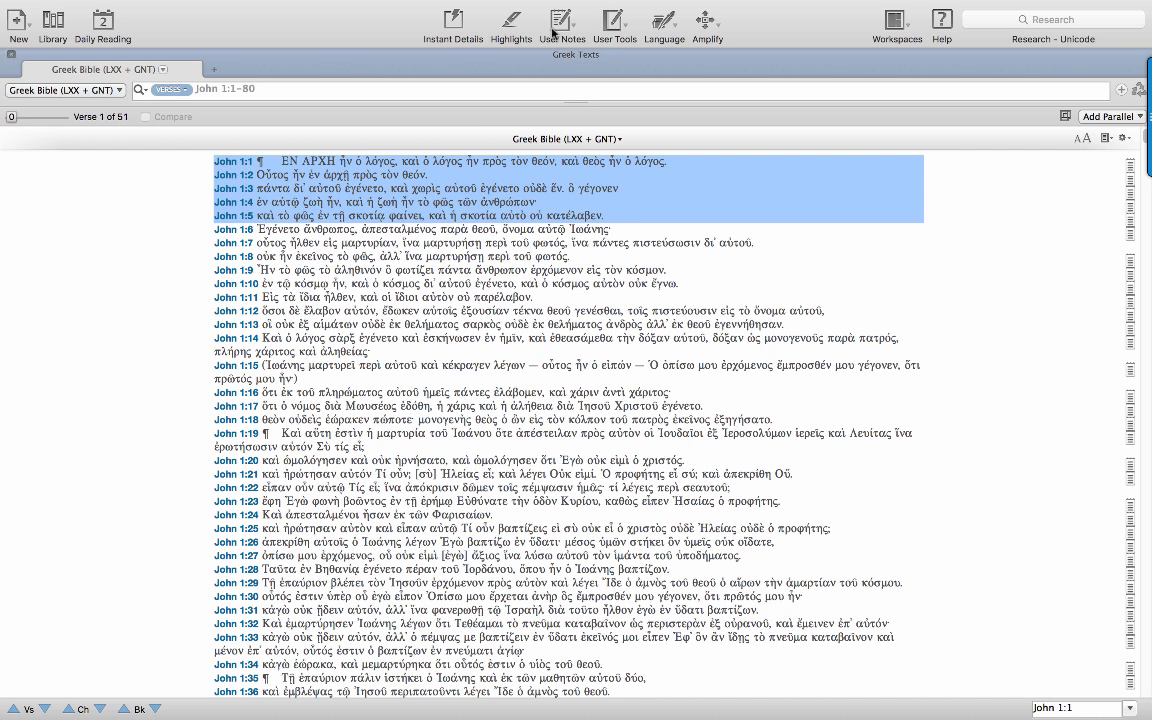
{"action": "mouse_move", "coordinate": [498, 4]}
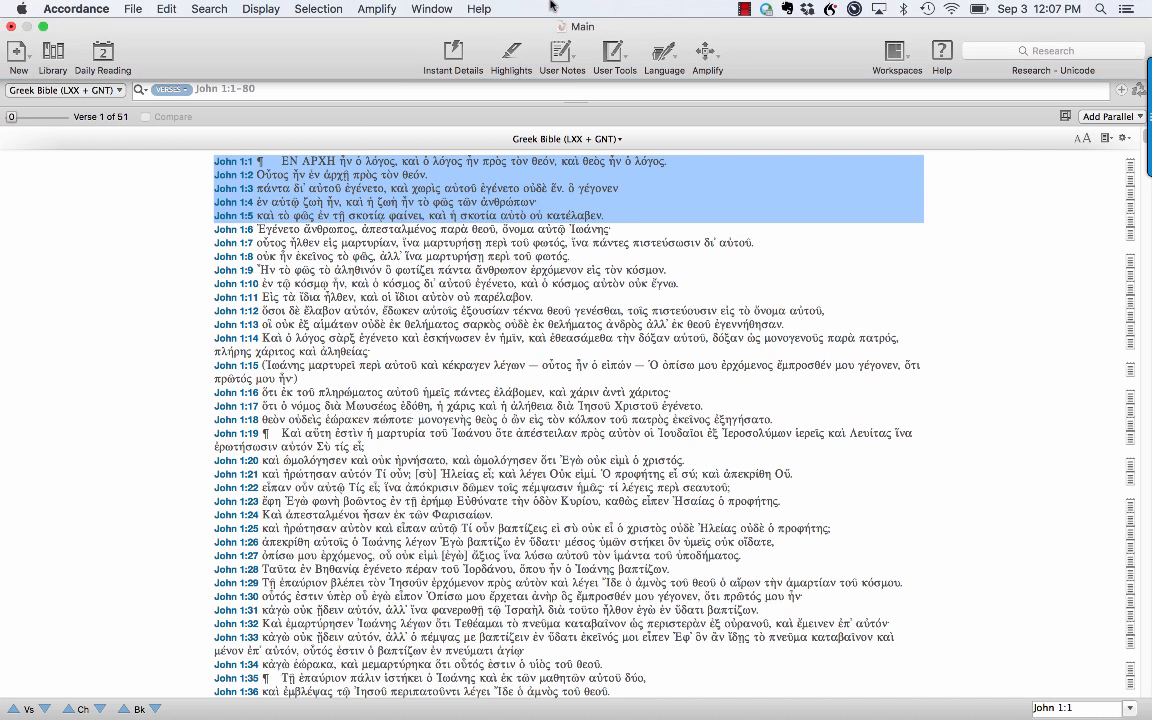
{"action": "left_click", "coordinate": [381, 14]}
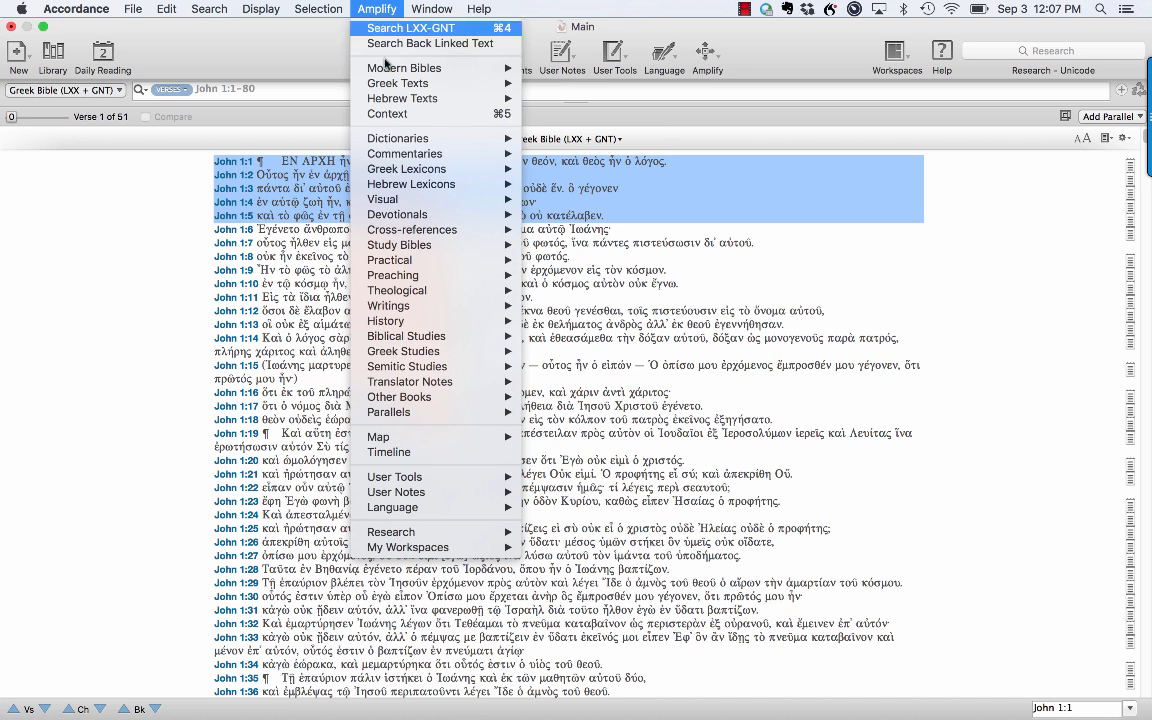
{"action": "mouse_move", "coordinate": [431, 513]}
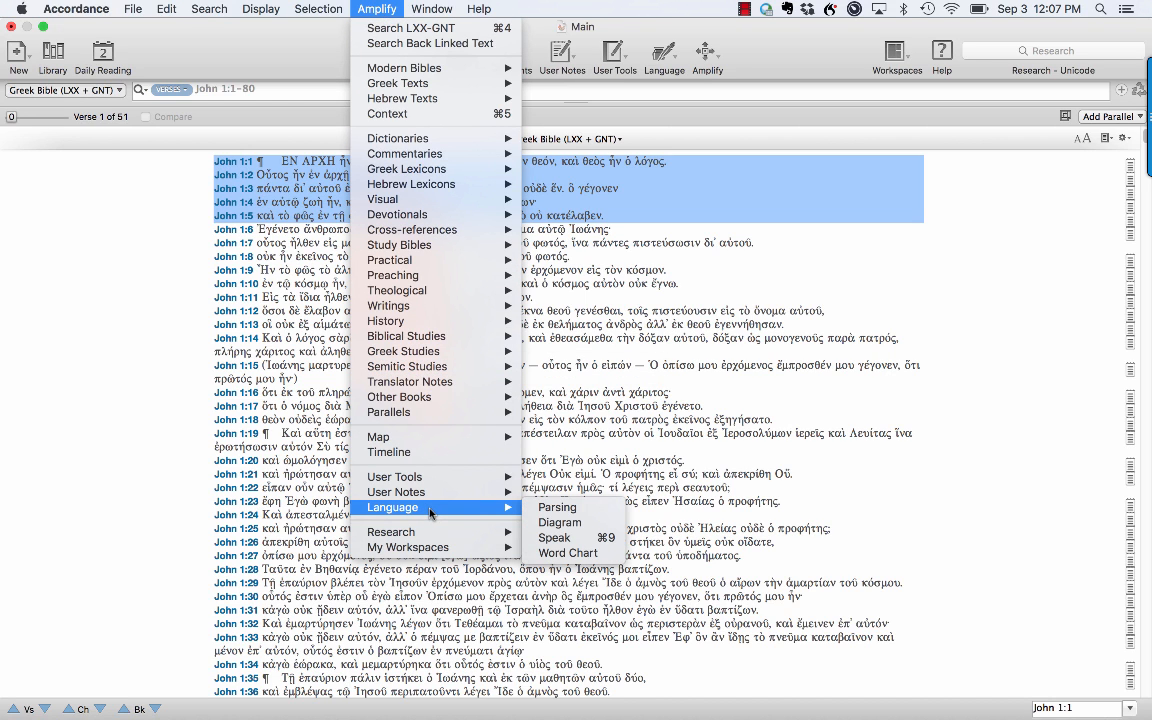
{"action": "left_click", "coordinate": [556, 508]}
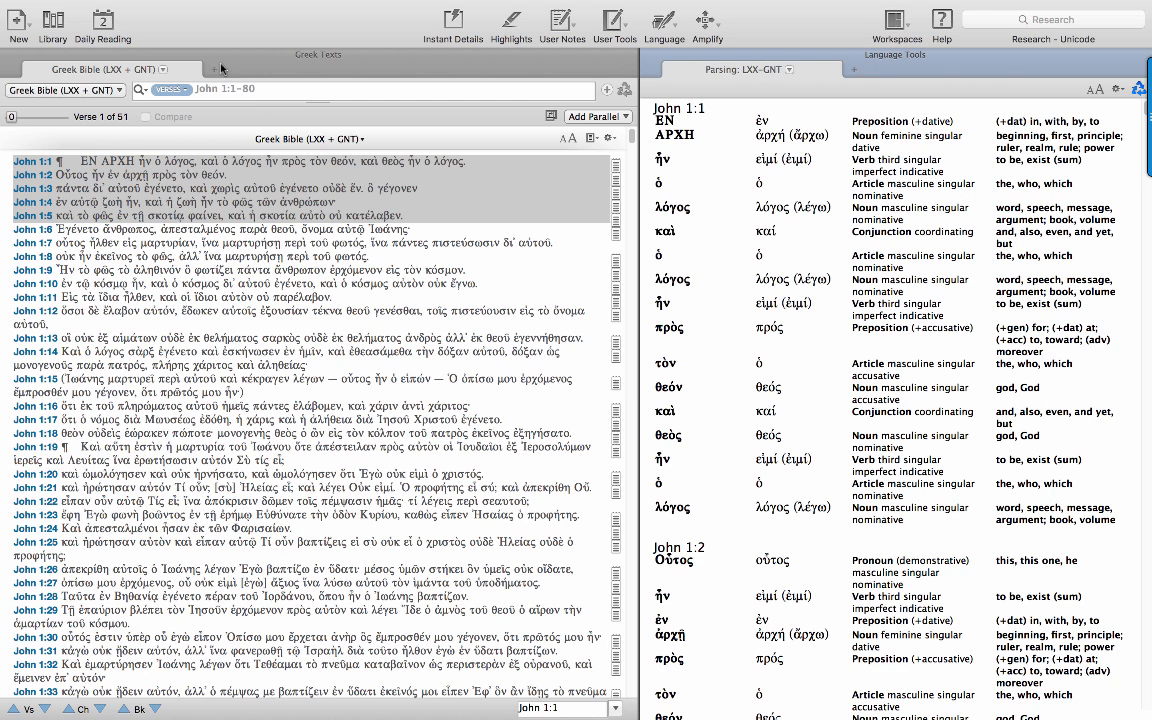
Save the entire parsing text as the plain text file test.txt on the Desktop, replacing the existing file.
{"action": "mouse_move", "coordinate": [194, 4]}
{"action": "scroll", "coordinate": [703, 265], "scroll_direction": "down", "scroll_amount": 5}
{"action": "scroll", "coordinate": [703, 265], "scroll_direction": "up", "scroll_amount": 5}
{"action": "key", "text": "super+a"}
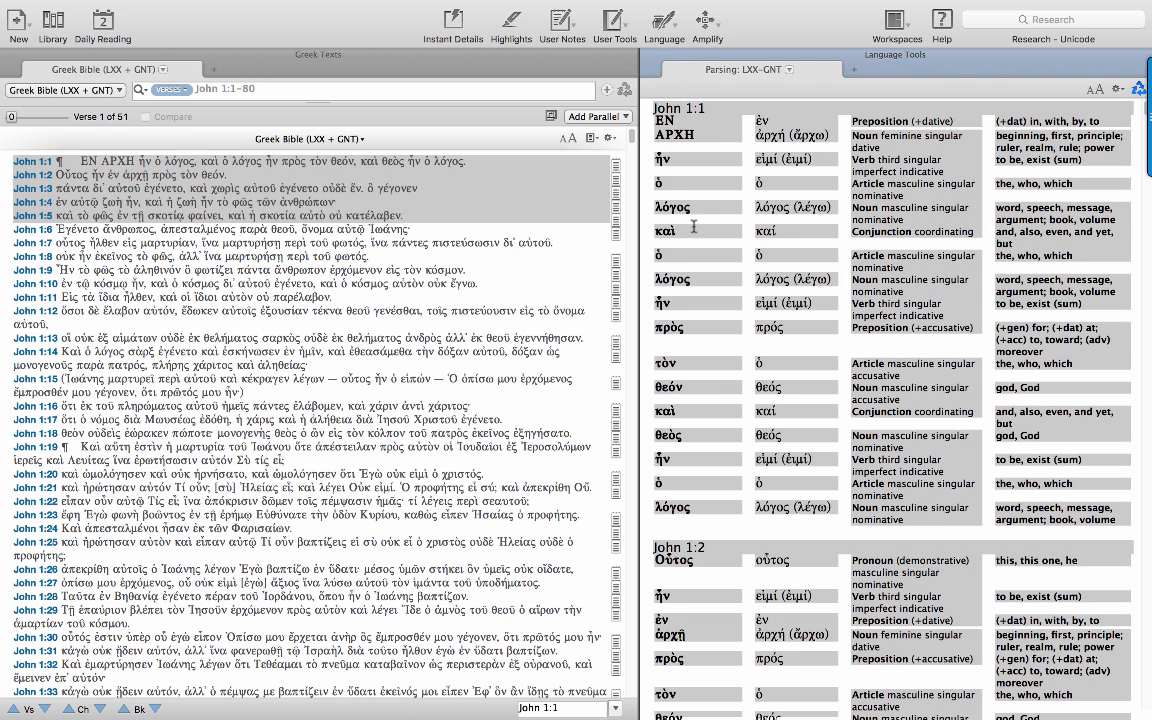
{"action": "mouse_move", "coordinate": [333, 3]}
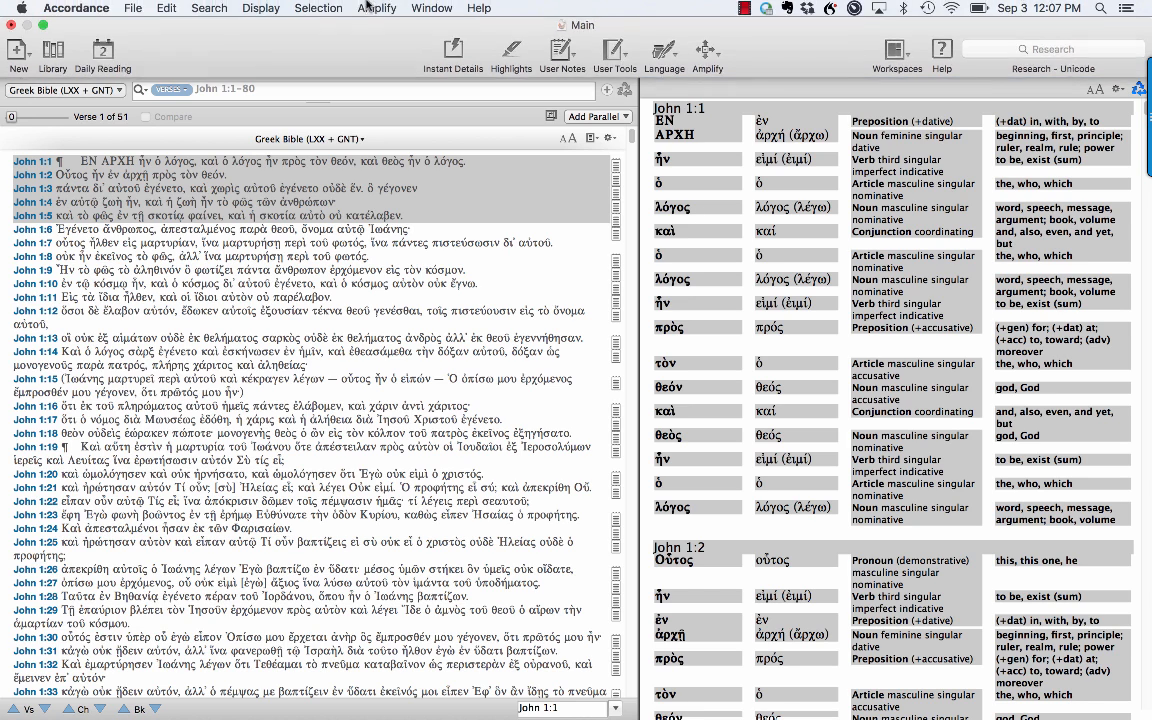
{"action": "left_click", "coordinate": [130, 9]}
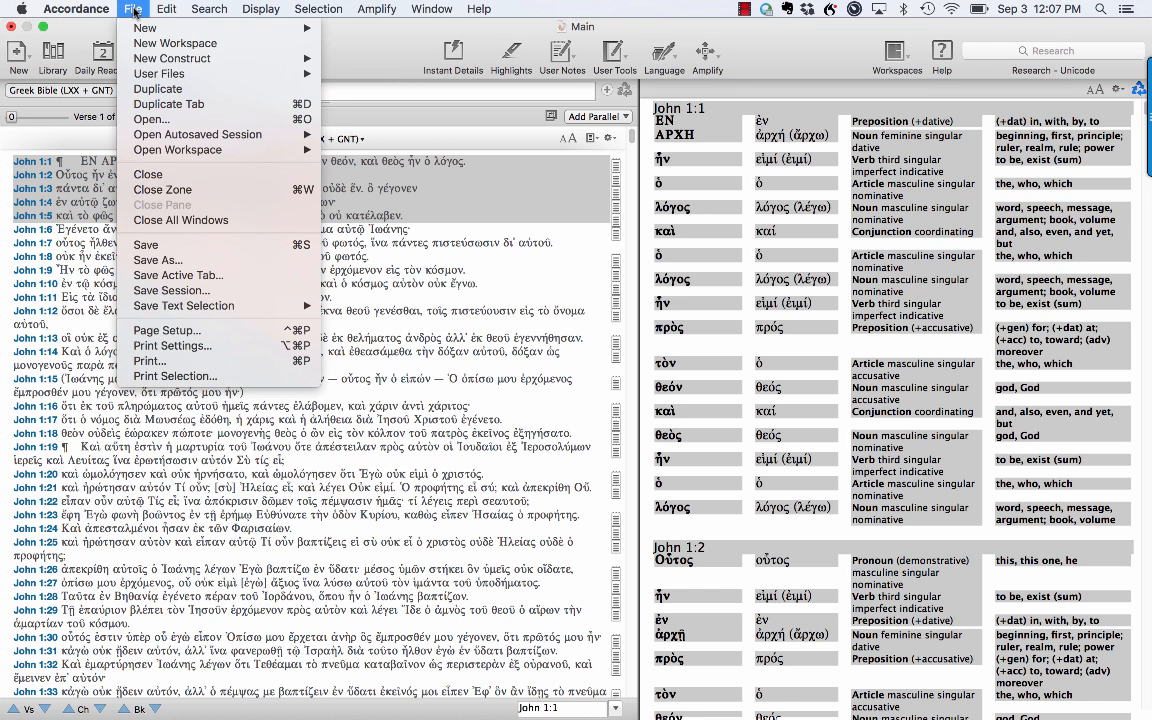
{"action": "mouse_move", "coordinate": [185, 311]}
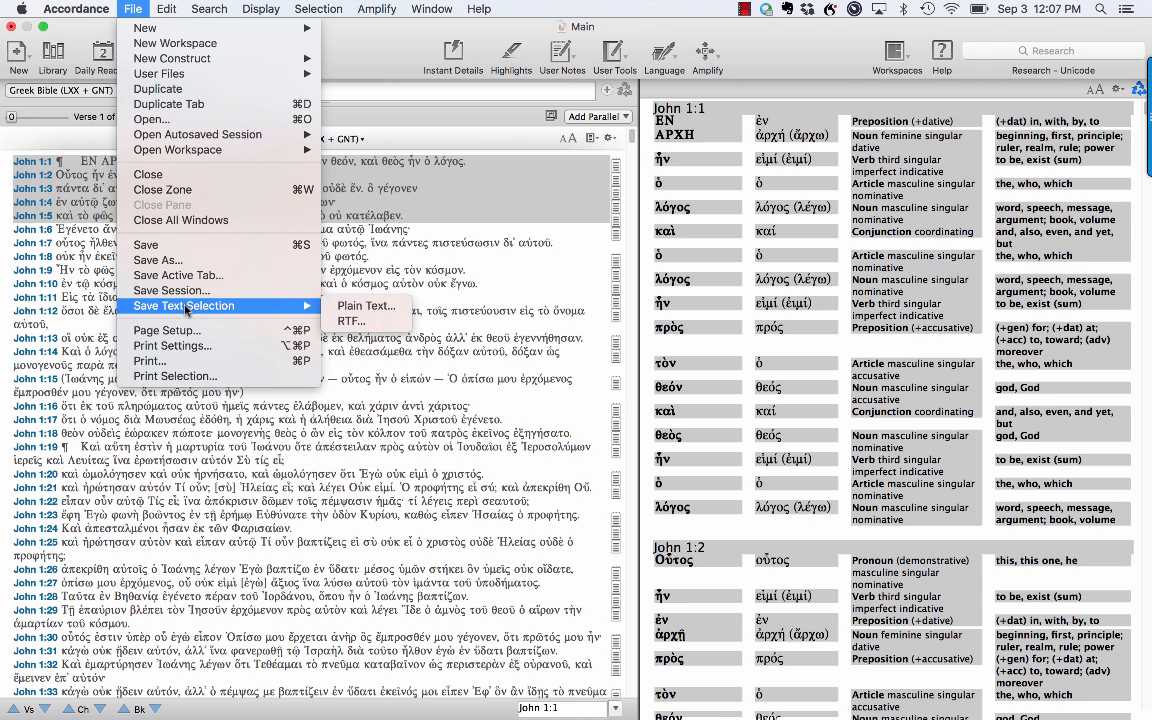
{"action": "left_click", "coordinate": [355, 308]}
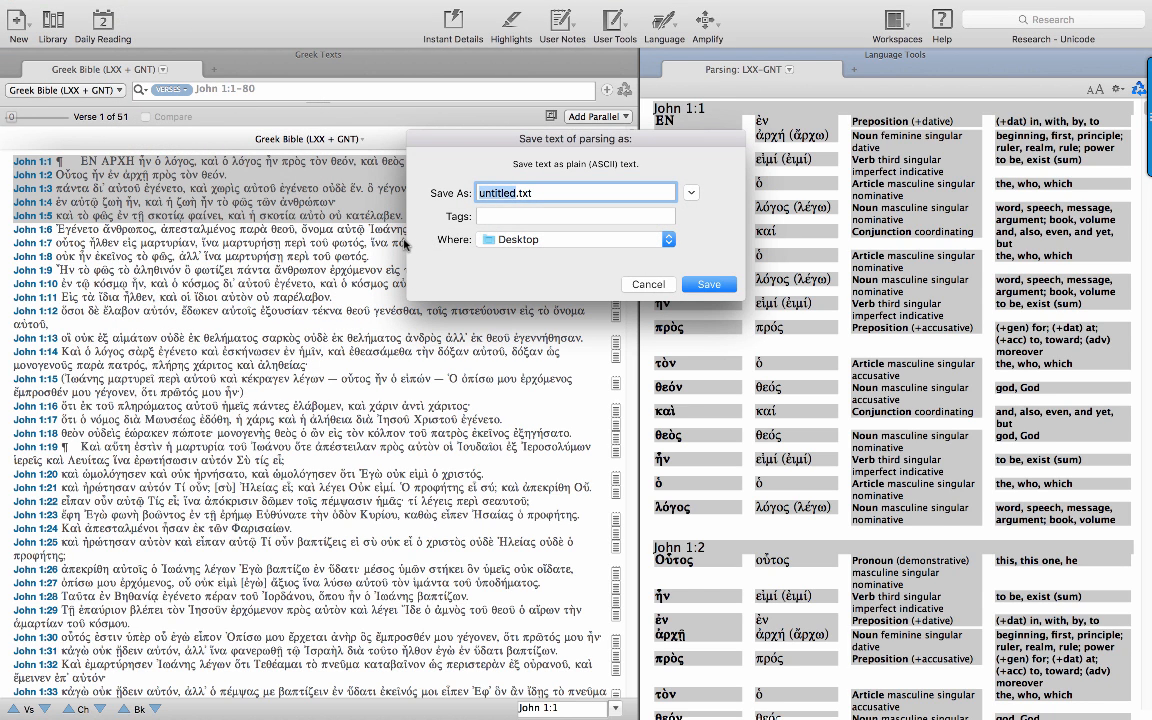
{"action": "type", "text": "test1"}
{"action": "key", "text": "BackSpace"}
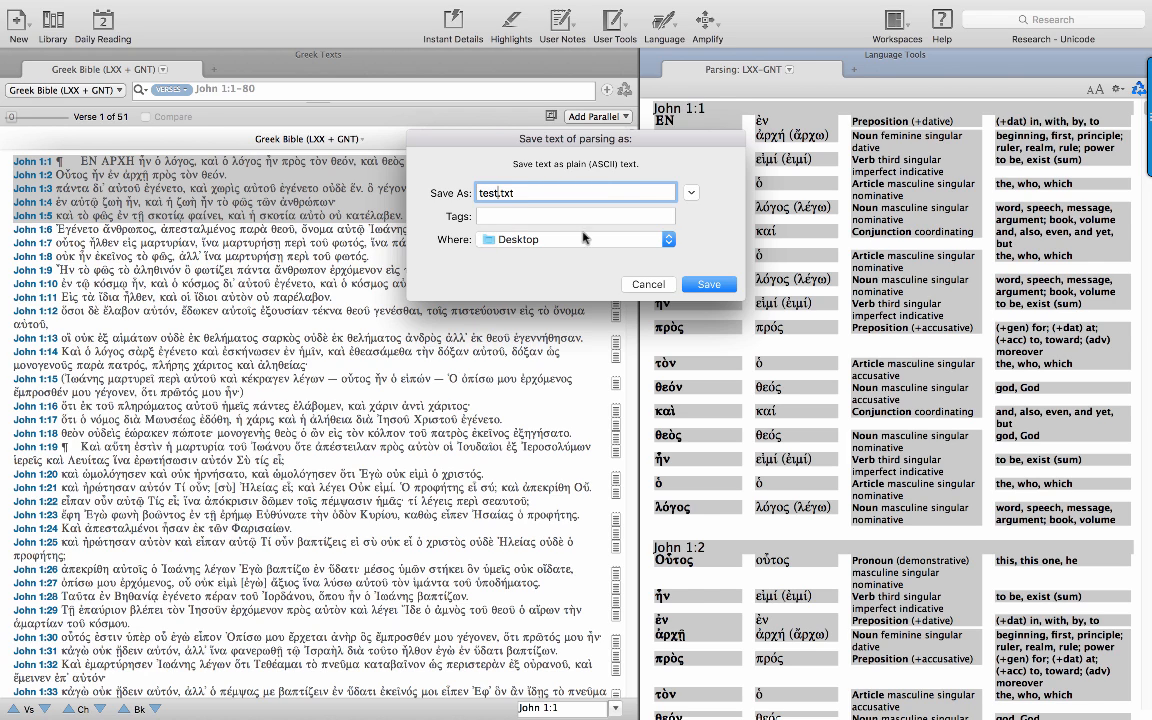
{"action": "left_click", "coordinate": [707, 285]}
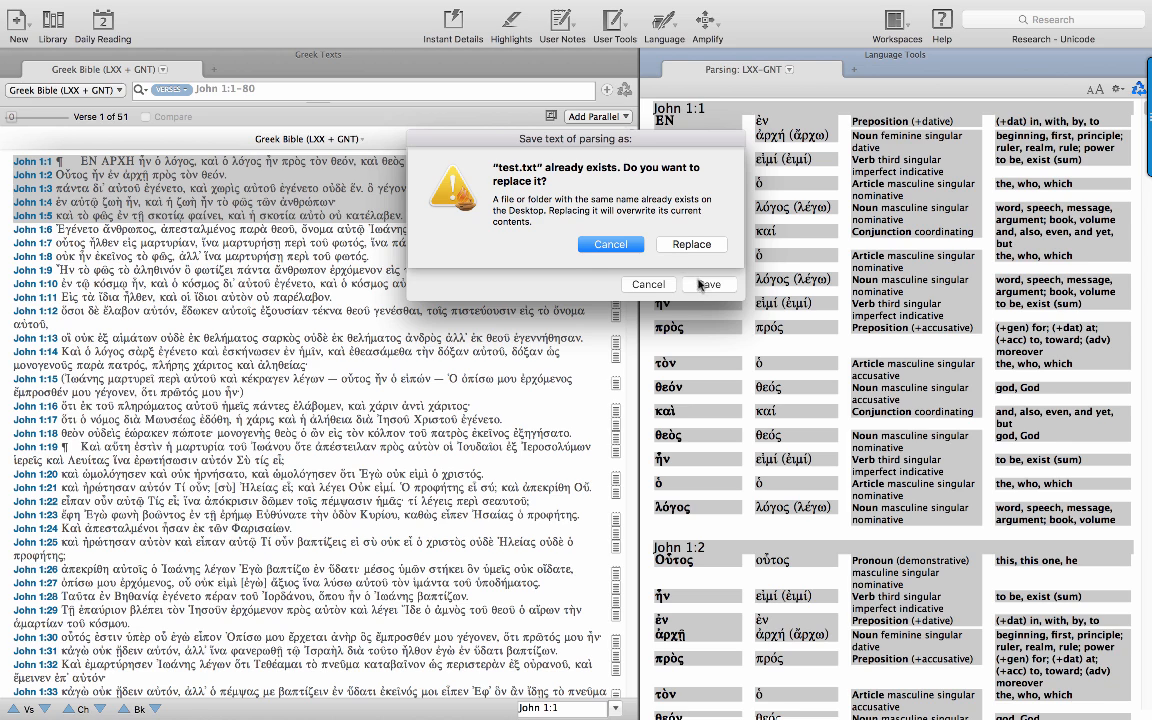
{"action": "left_click", "coordinate": [612, 244]}
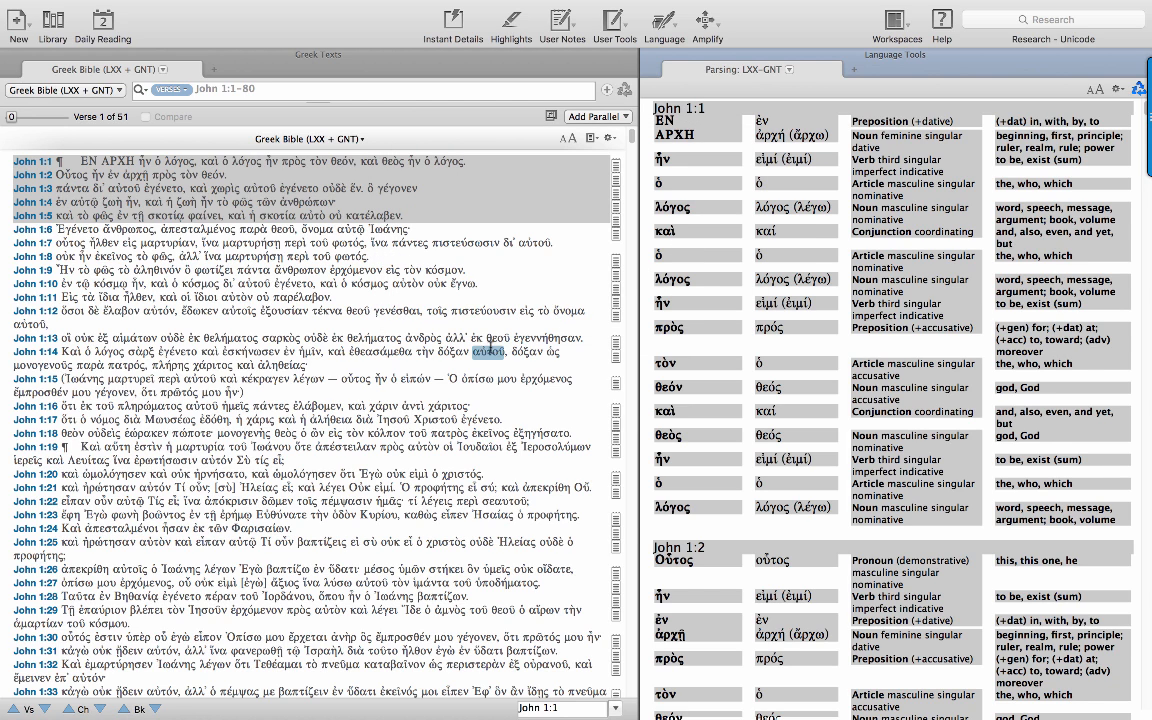
Open test.txt from the Desktop in Microsoft Excel and widen columns C and B to fit their text.
{"action": "mouse_move", "coordinate": [204, 718]}
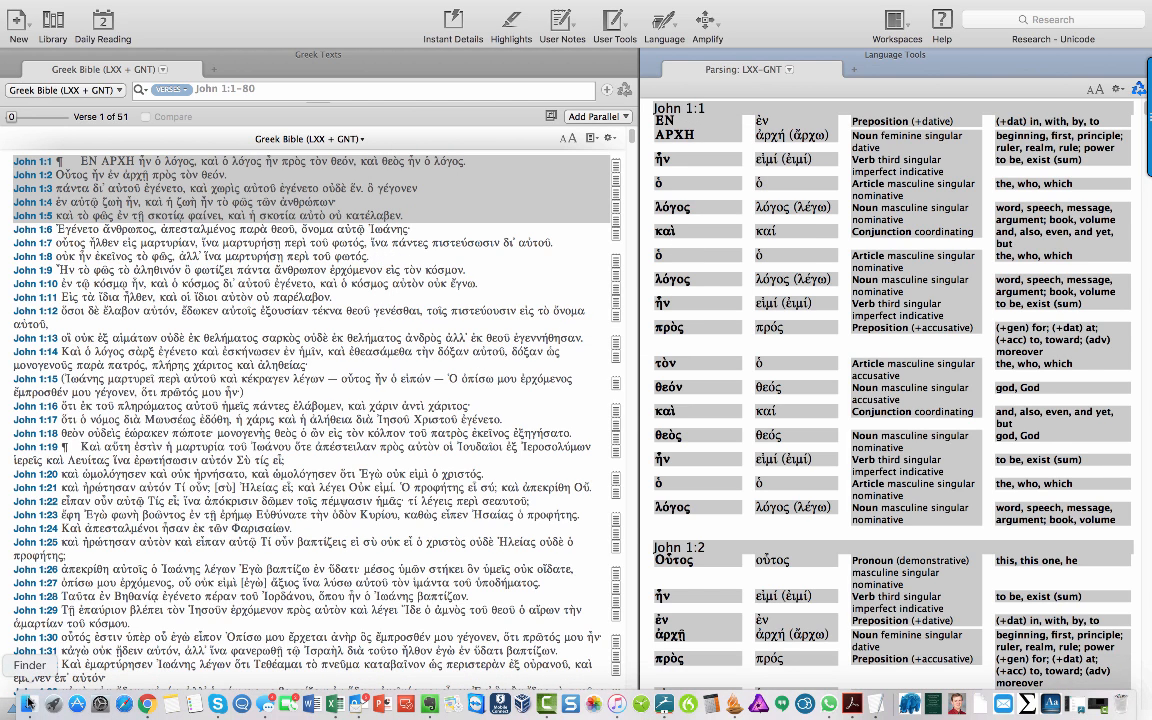
{"action": "left_click", "coordinate": [30, 706]}
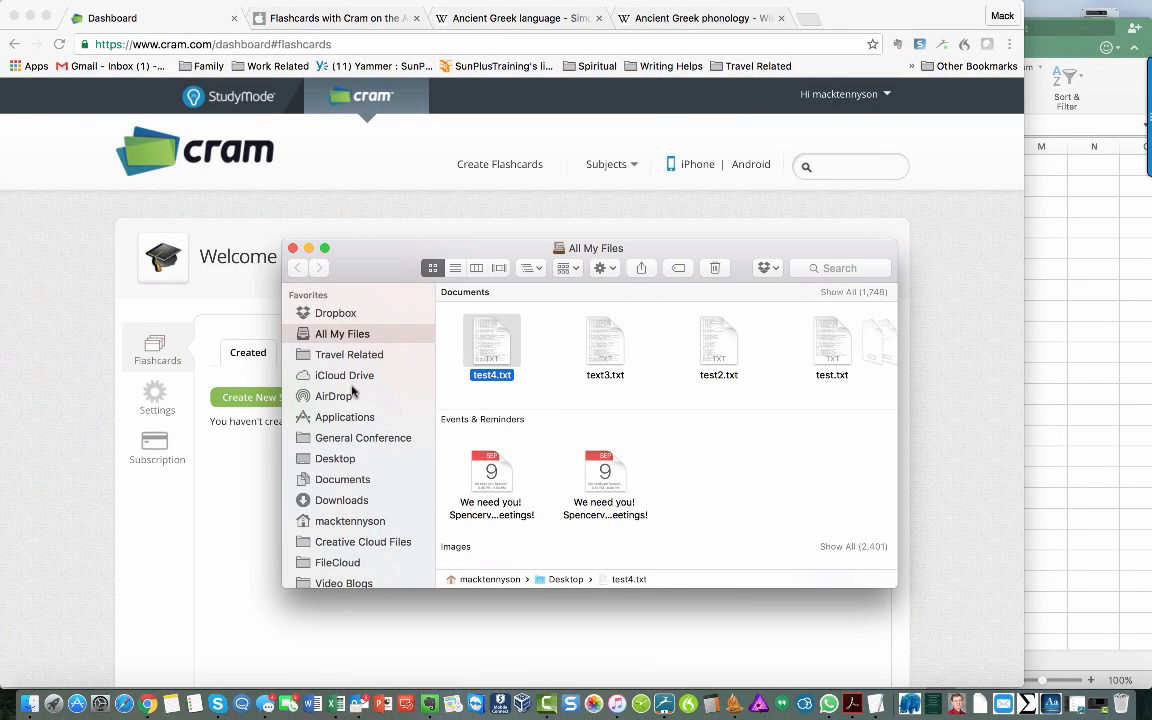
{"action": "left_click", "coordinate": [336, 459]}
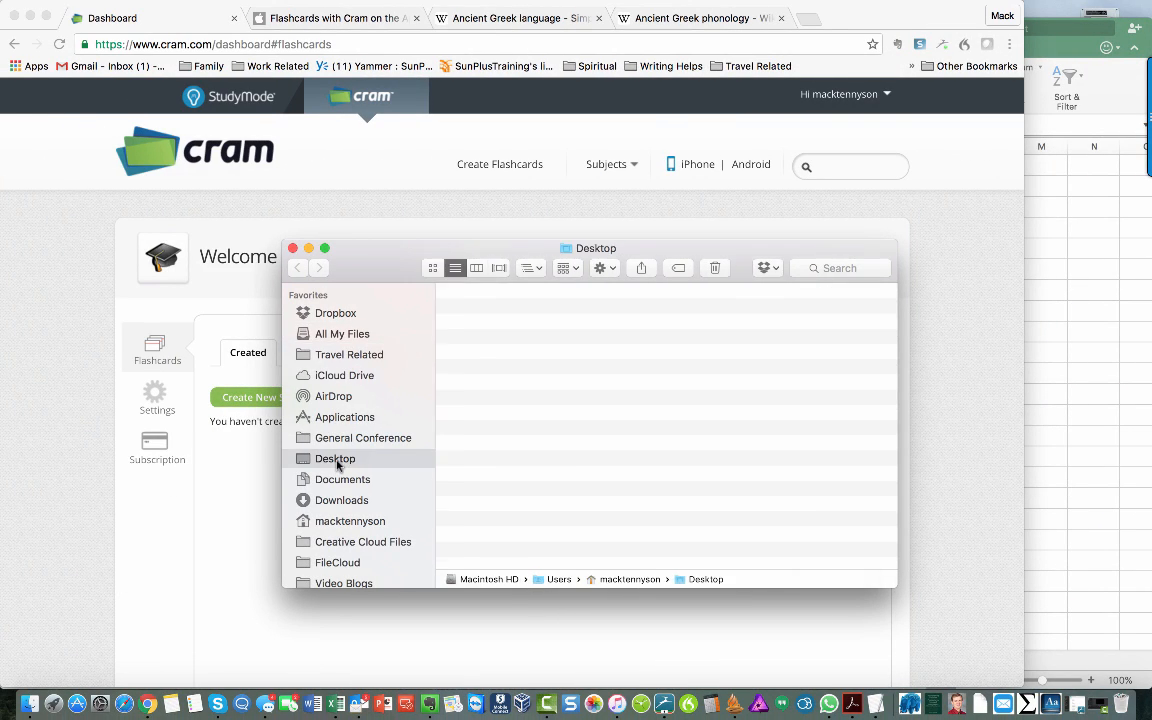
{"action": "left_click", "coordinate": [489, 312]}
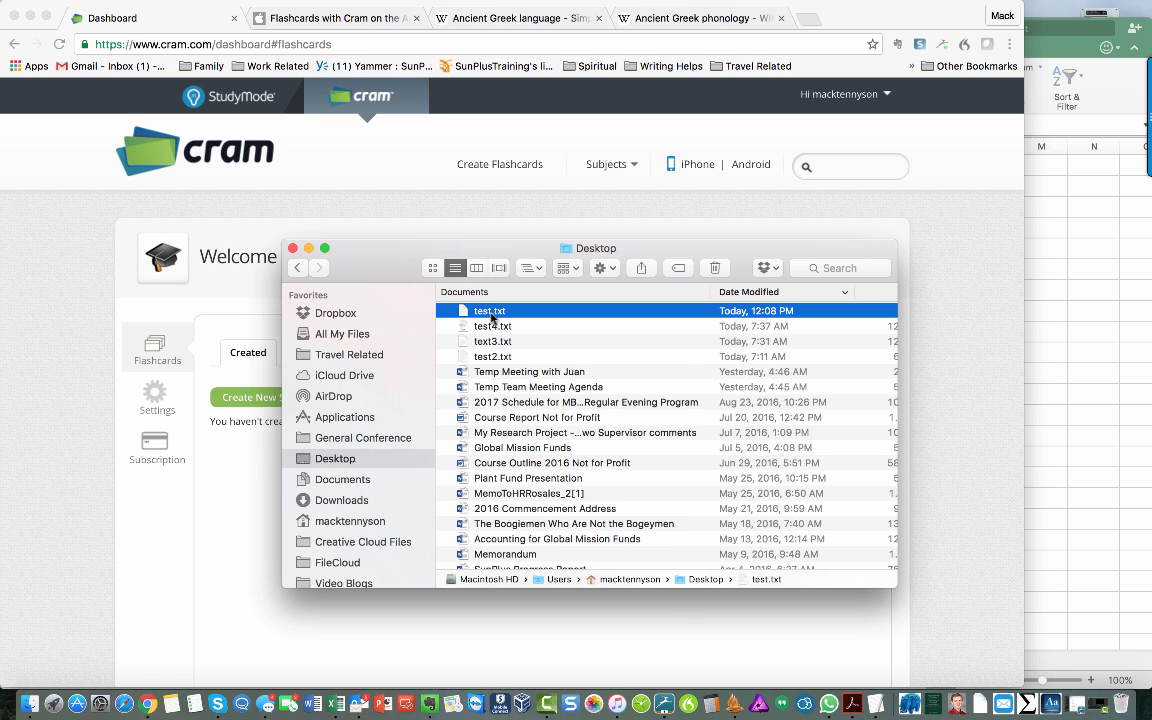
{"action": "right_click", "coordinate": [491, 315]}
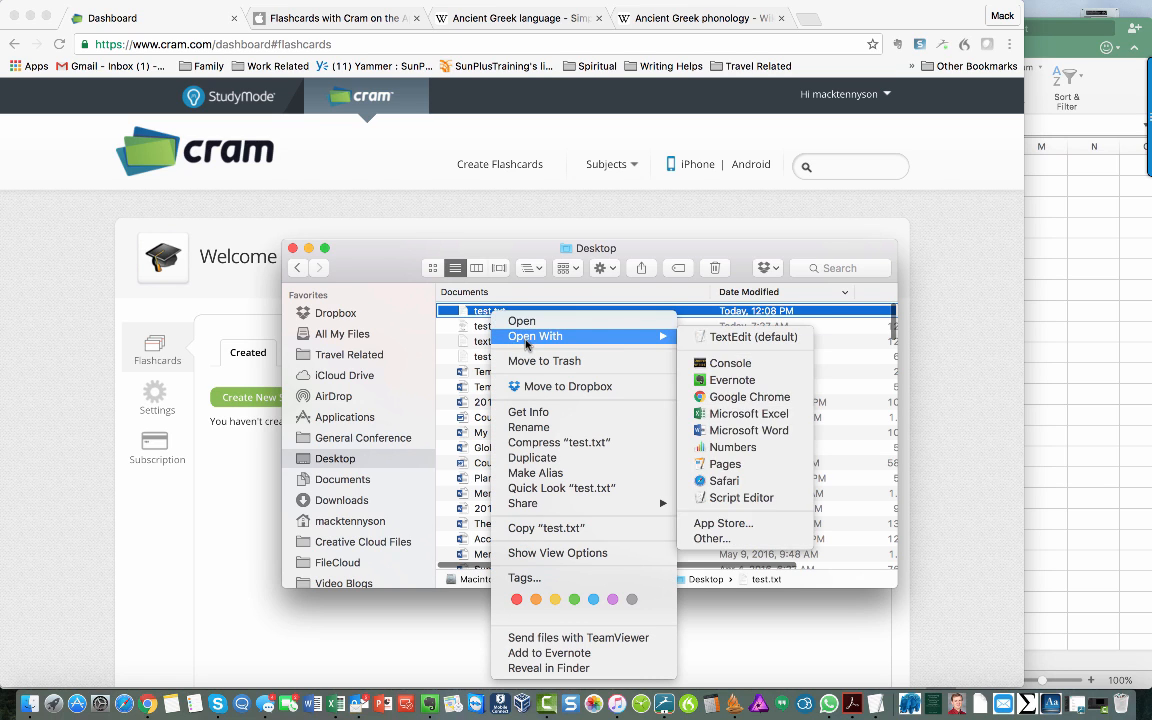
{"action": "mouse_move", "coordinate": [653, 341]}
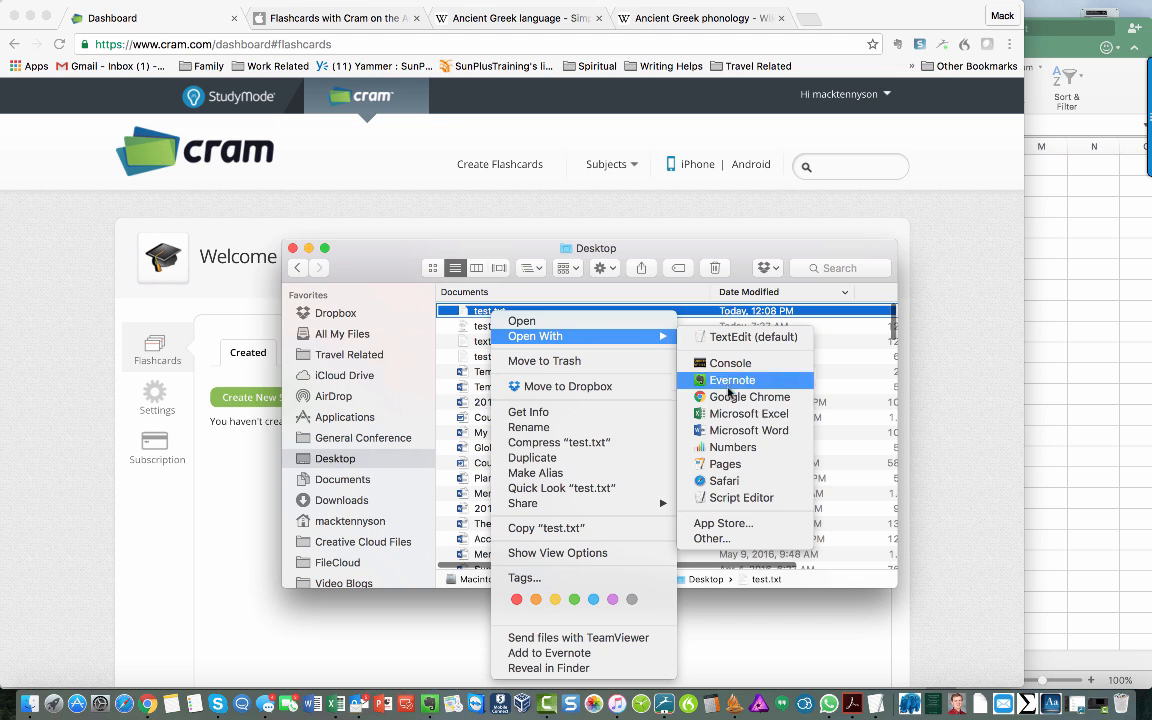
{"action": "left_click", "coordinate": [740, 414]}
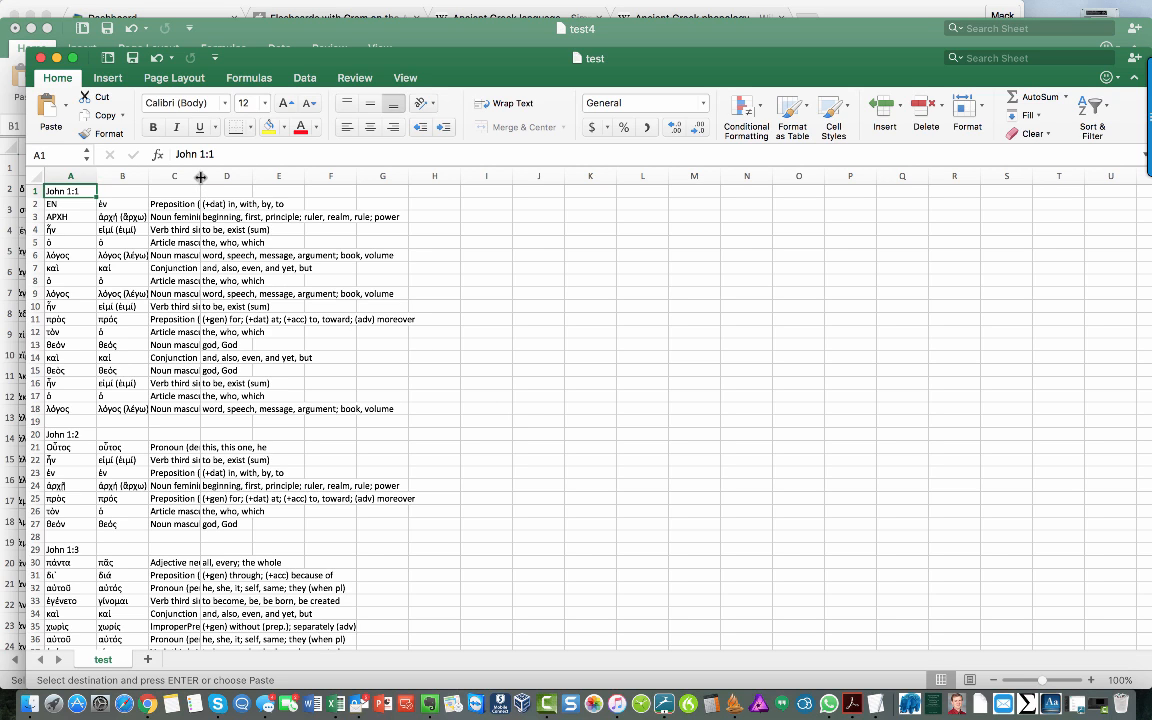
{"action": "left_click_drag", "start_coordinate": [200, 177], "coordinate": [316, 178]}
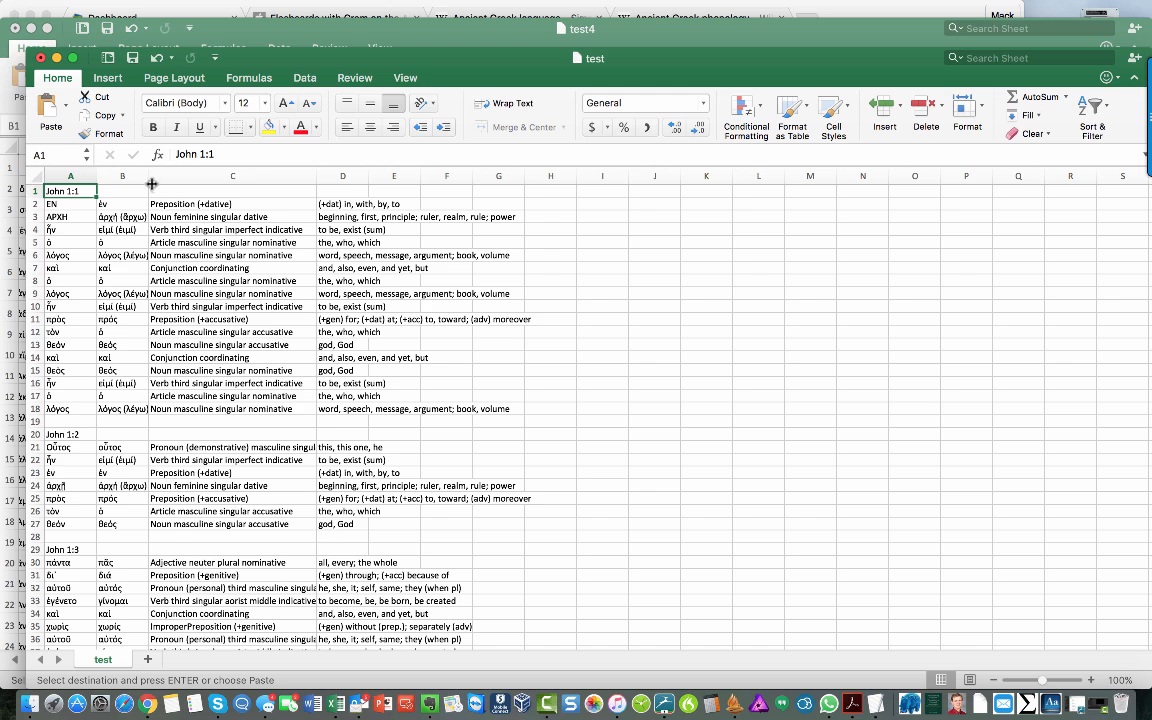
{"action": "left_click_drag", "start_coordinate": [148, 177], "coordinate": [203, 177]}
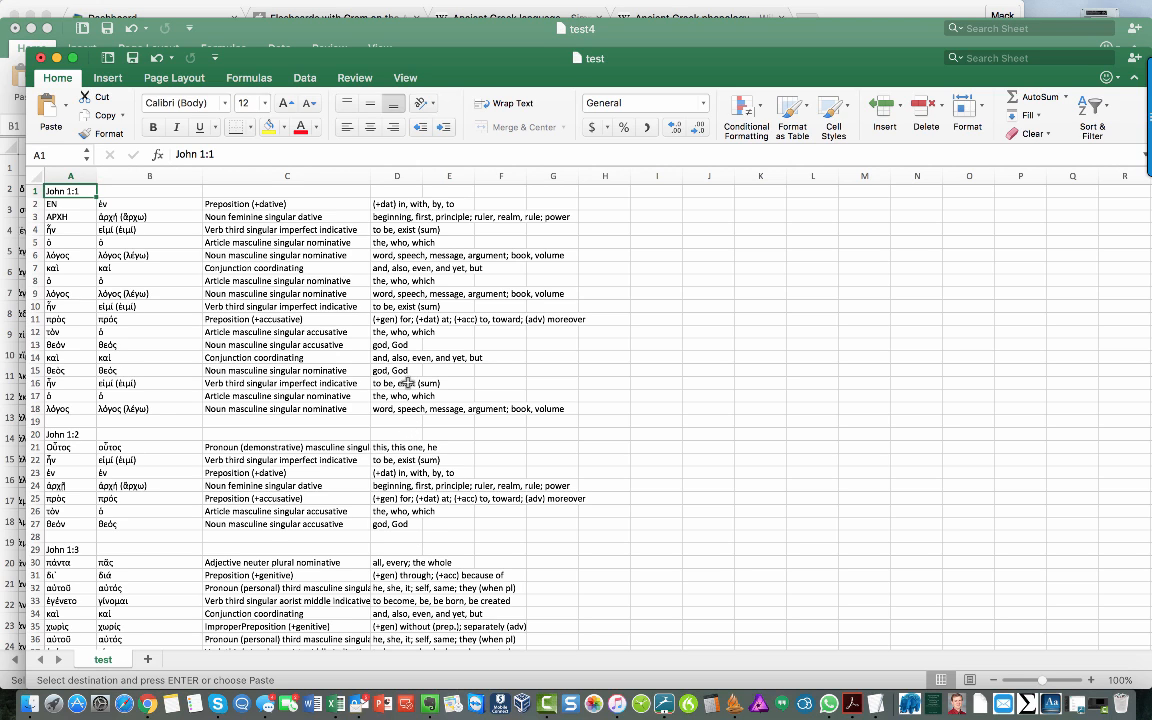
Delete the grammatical parsing column C and the inflected-form column A, keeping only the lexical forms and their definitions.
{"action": "left_click", "coordinate": [273, 176]}
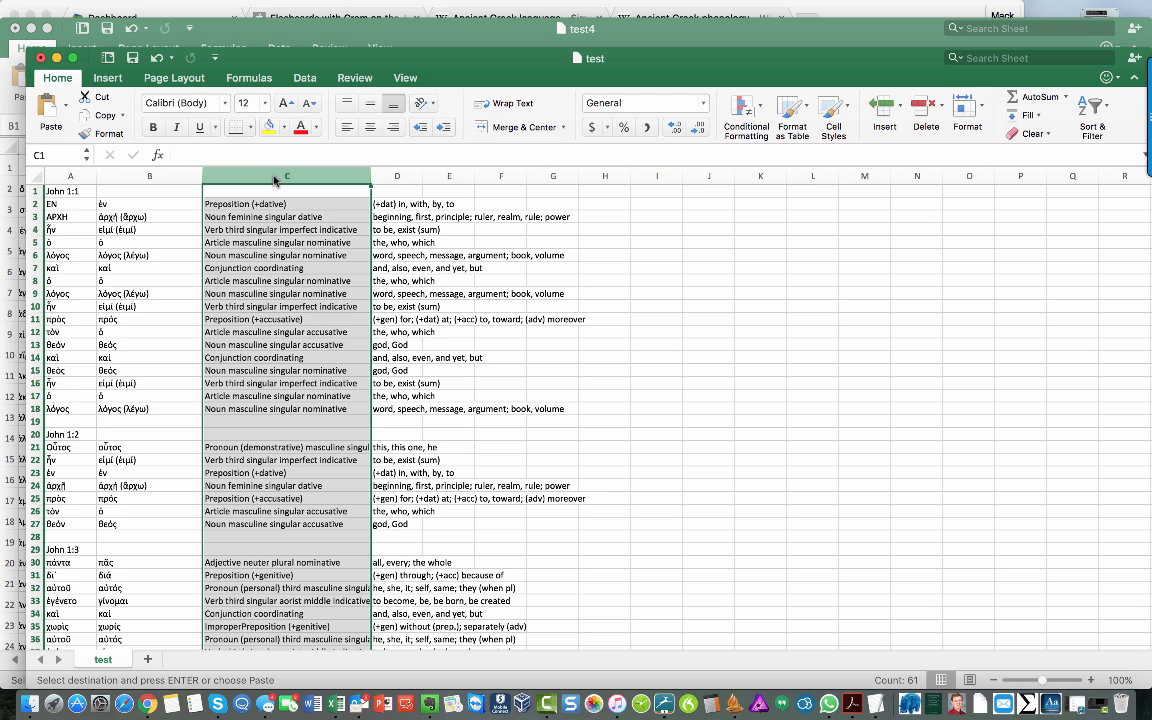
{"action": "right_click", "coordinate": [273, 178]}
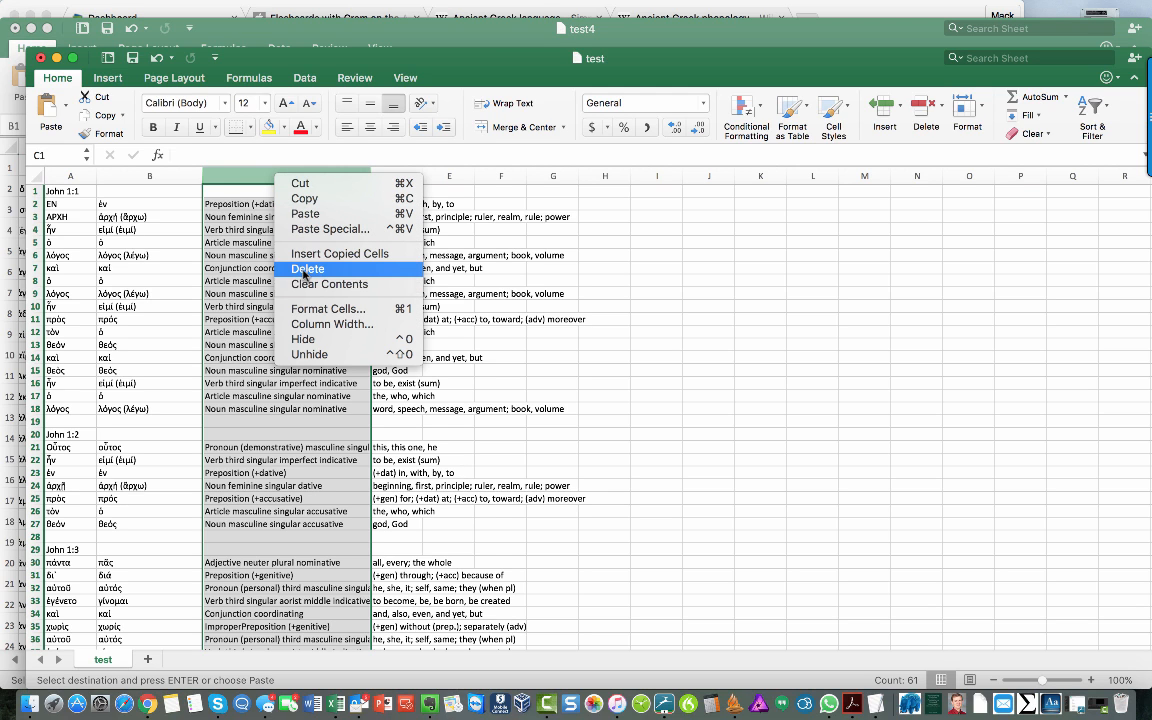
{"action": "left_click", "coordinate": [306, 269]}
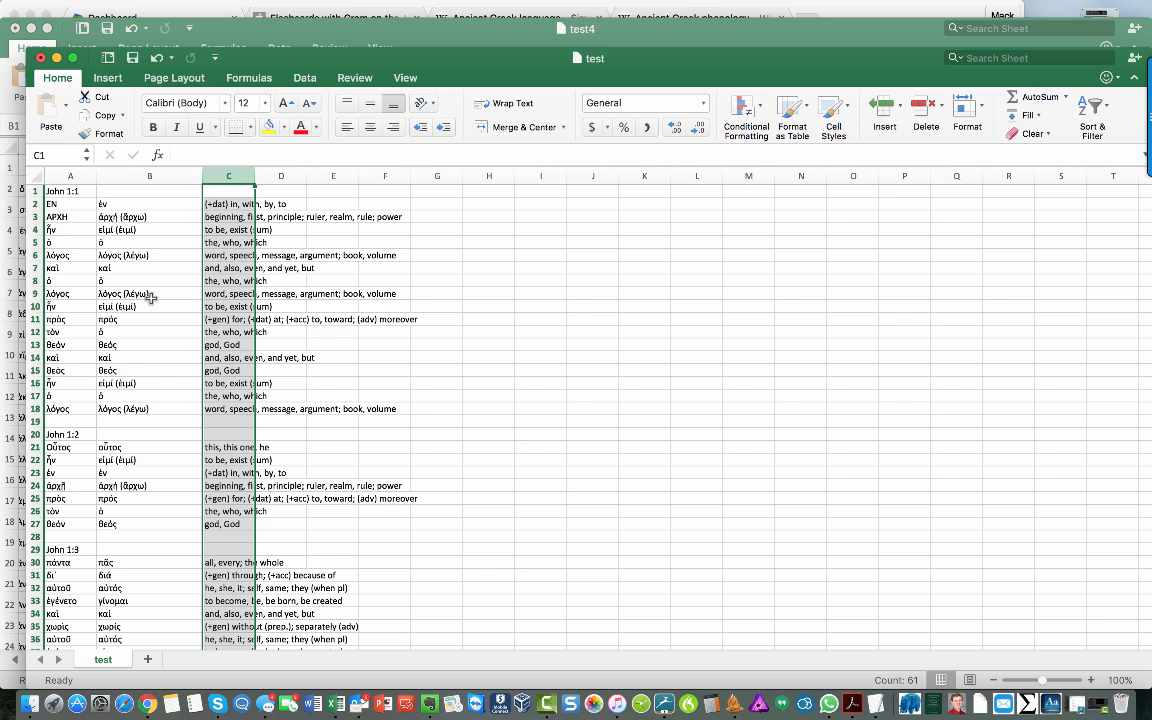
{"action": "left_click", "coordinate": [66, 176]}
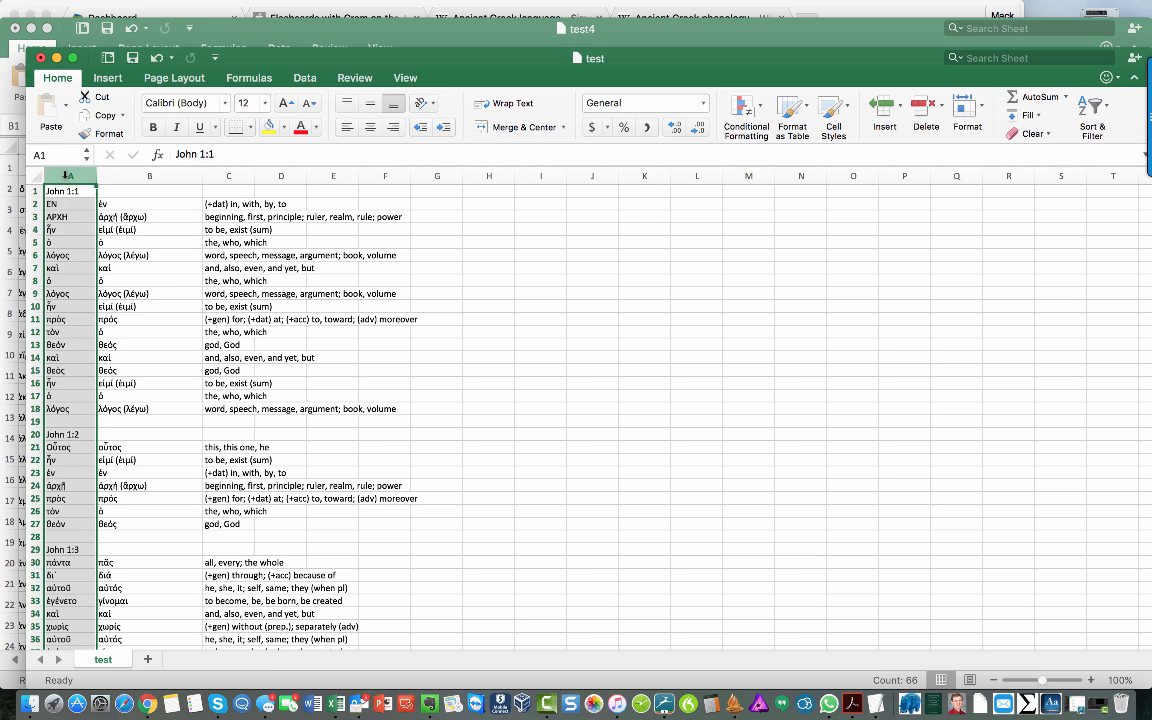
{"action": "right_click", "coordinate": [66, 176]}
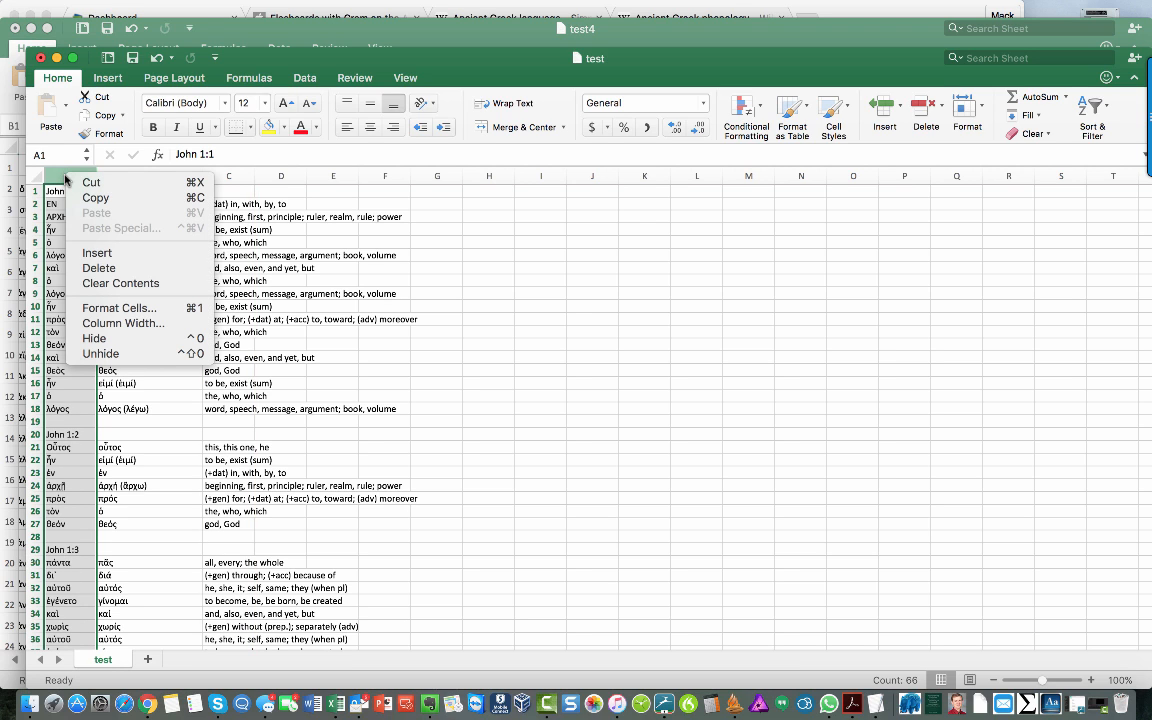
{"action": "left_click", "coordinate": [96, 270]}
{"action": "left_click", "coordinate": [94, 271]}
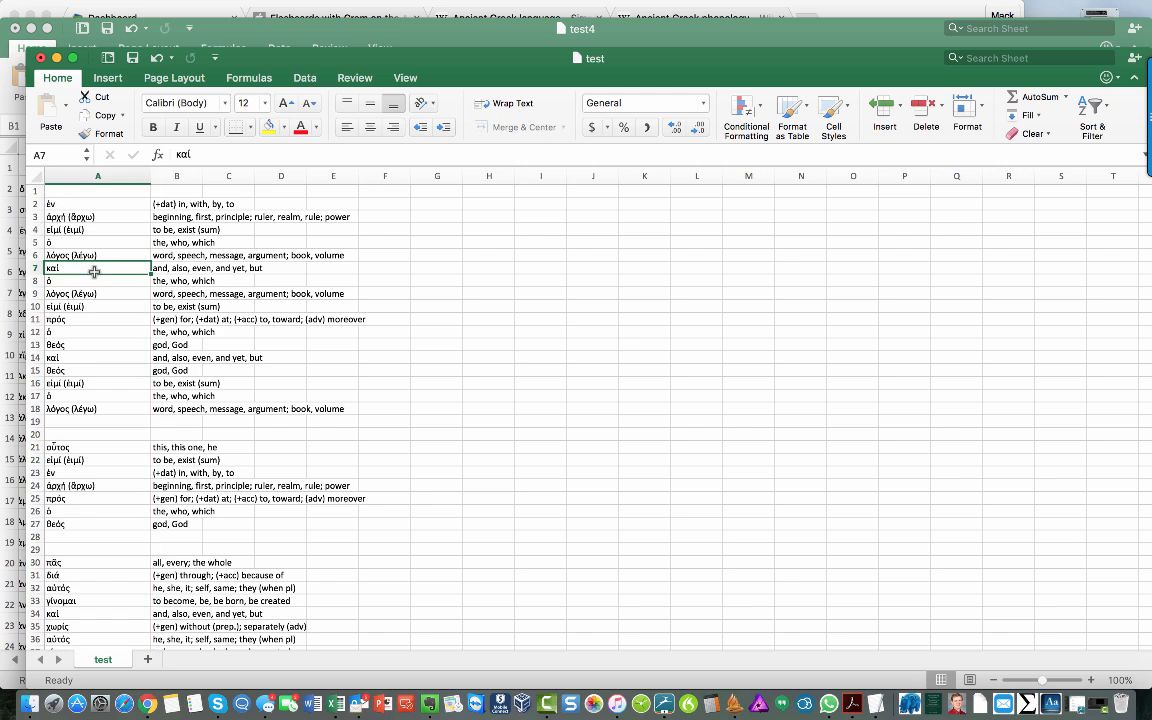
Sort the lexical forms and definitions in A1:B78 in ascending order and look through the sorted list.
{"action": "left_click", "coordinate": [57, 190]}
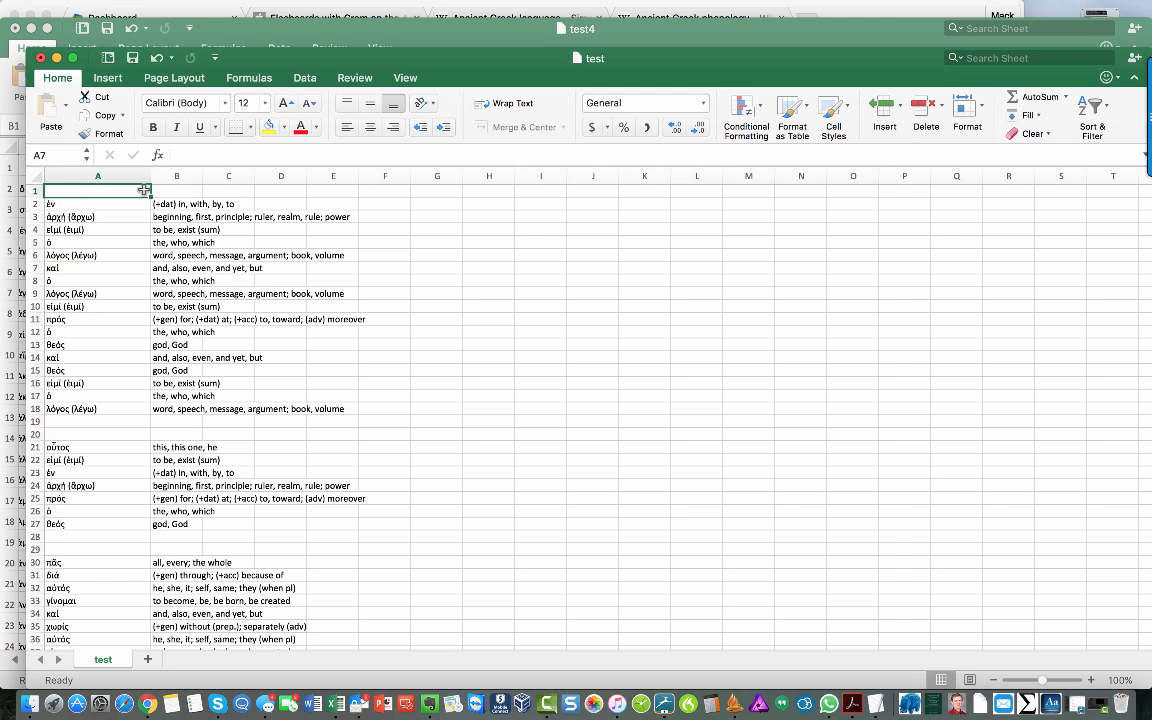
{"action": "left_click_drag", "start_coordinate": [145, 190], "coordinate": [193, 583]}
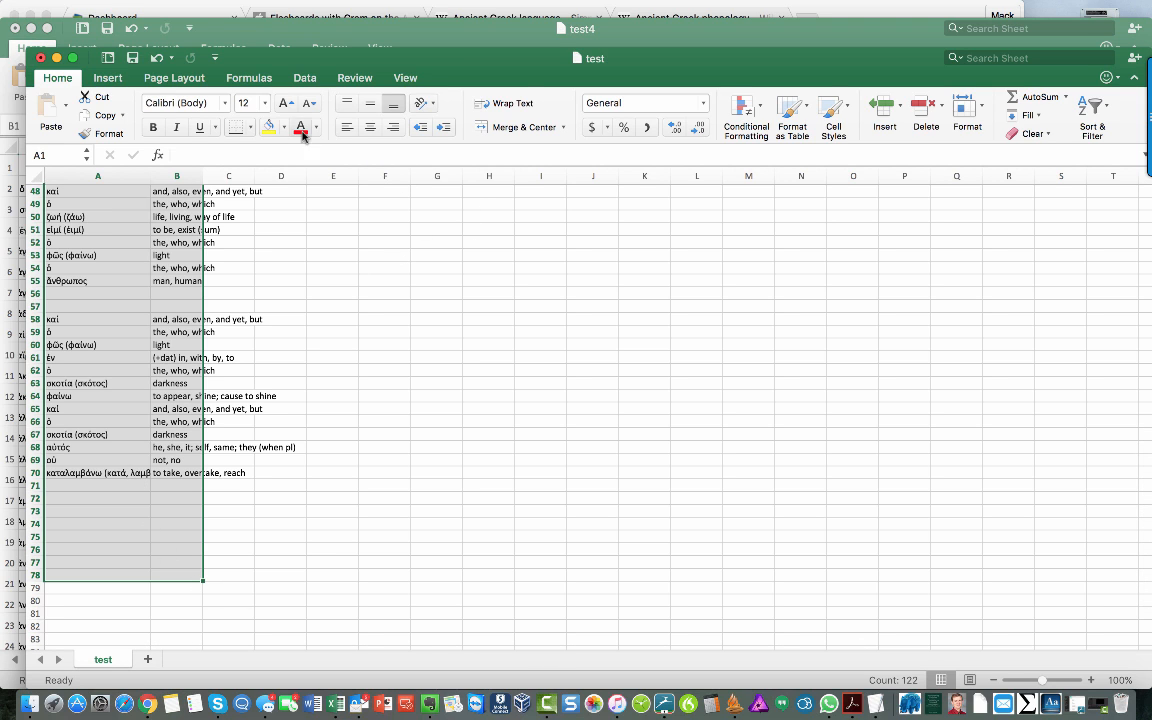
{"action": "left_click", "coordinate": [305, 79]}
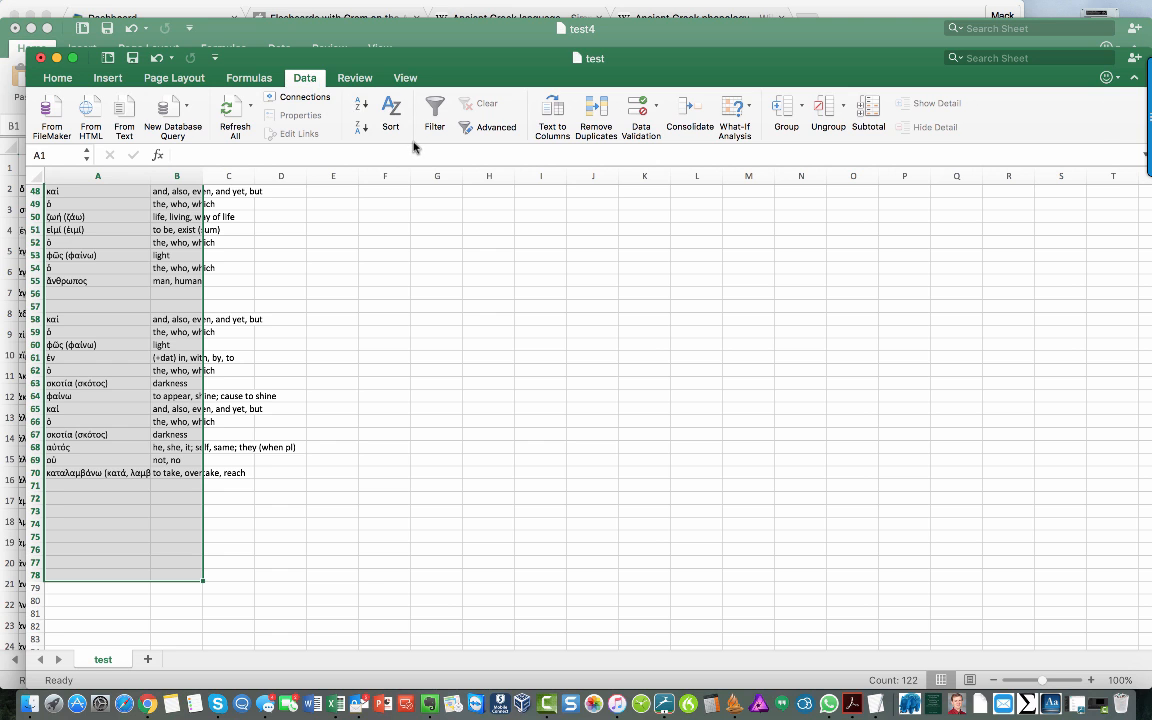
{"action": "left_click", "coordinate": [362, 103]}
{"action": "scroll", "coordinate": [228, 366], "scroll_direction": "up", "scroll_amount": 10}
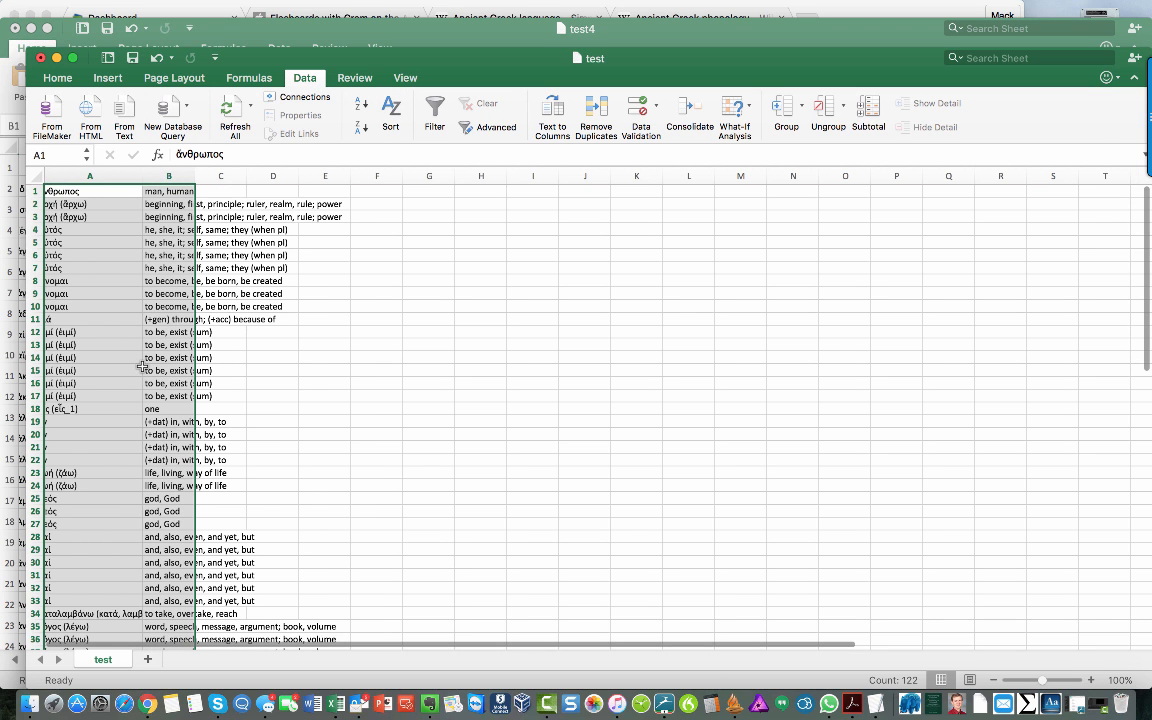
{"action": "scroll", "coordinate": [142, 366], "scroll_direction": "down", "scroll_amount": 5}
{"action": "scroll", "coordinate": [142, 366], "scroll_direction": "down", "scroll_amount": 15}
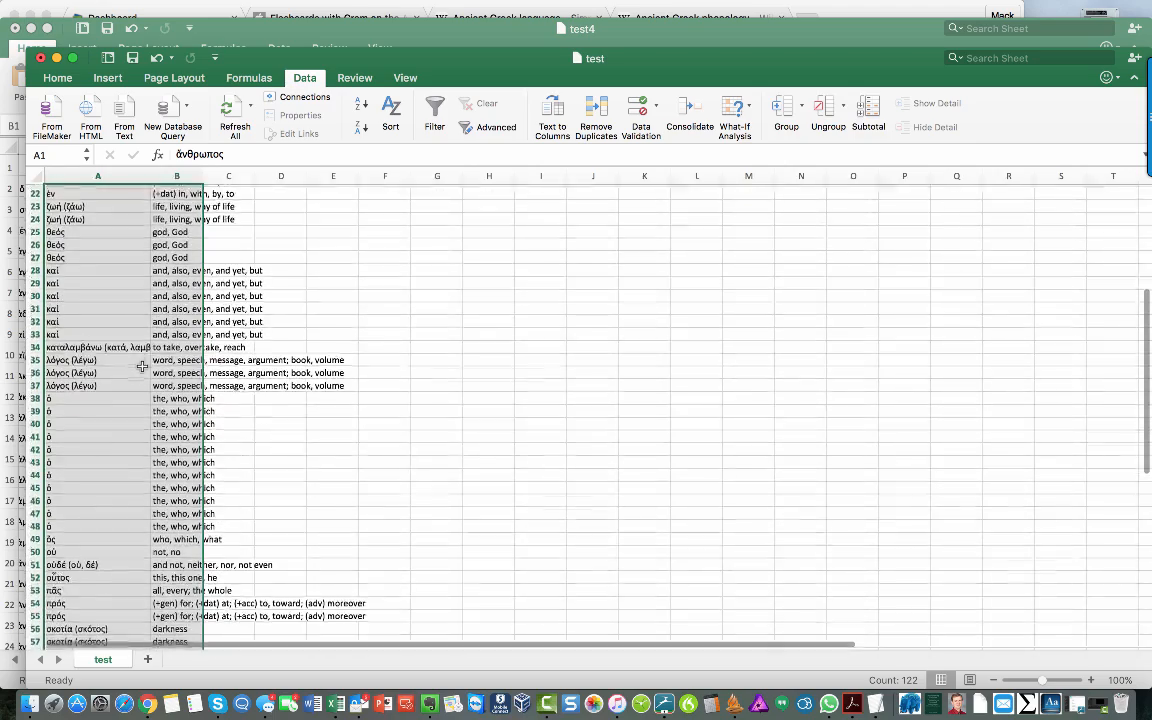
Remove the duplicate entries from the sorted list in columns A and B, comparing only column A.
{"action": "scroll", "coordinate": [141, 366], "scroll_direction": "up", "scroll_amount": 12}
{"action": "scroll", "coordinate": [141, 376], "scroll_direction": "up", "scroll_amount": 5}
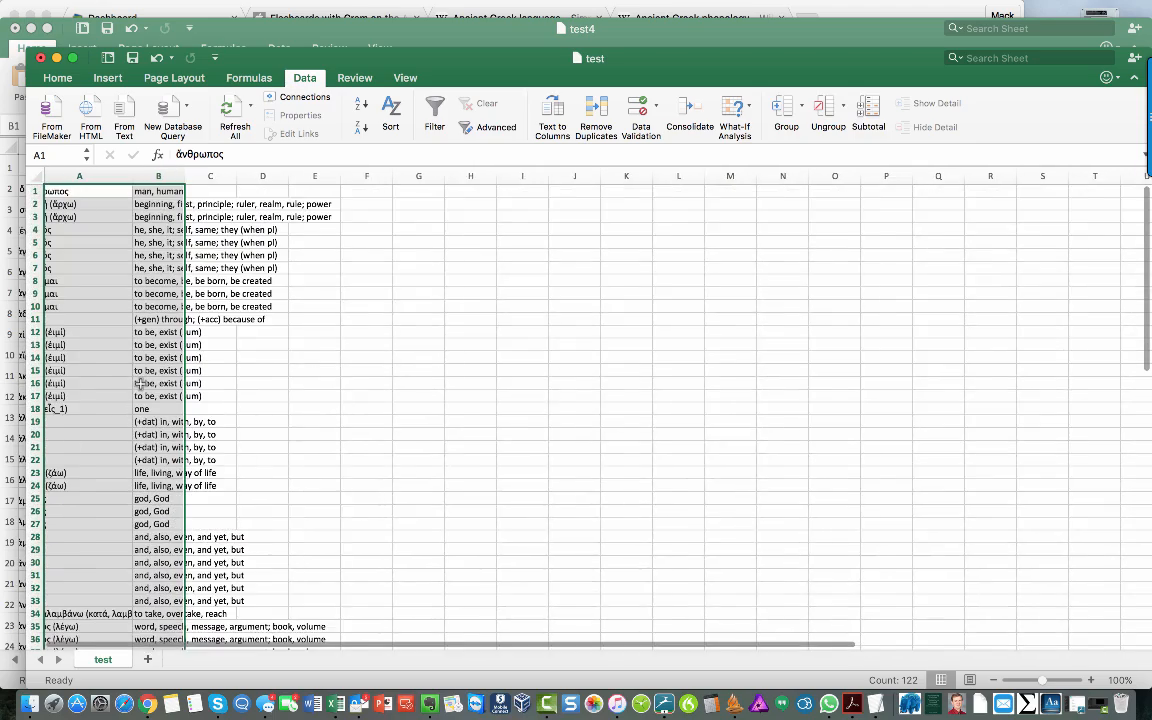
{"action": "scroll", "coordinate": [140, 378], "scroll_direction": "left", "scroll_amount": 1}
{"action": "left_click", "coordinate": [320, 370]}
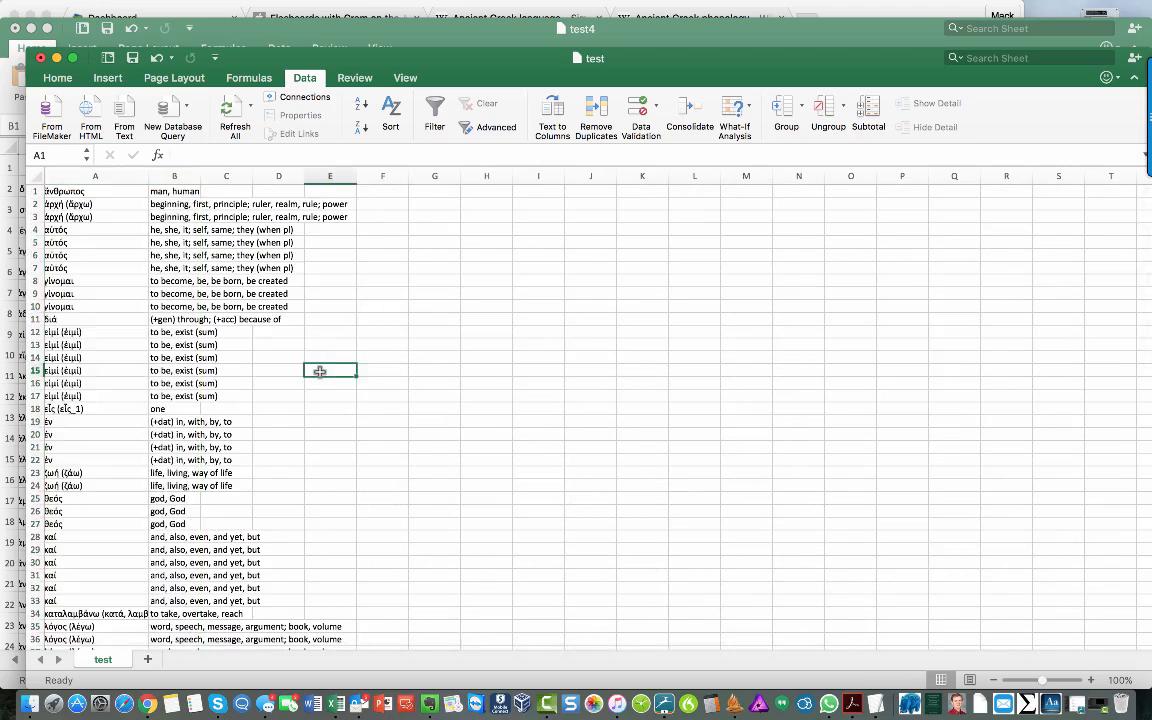
{"action": "left_click", "coordinate": [66, 190]}
{"action": "left_click_drag", "start_coordinate": [66, 190], "coordinate": [156, 232]}
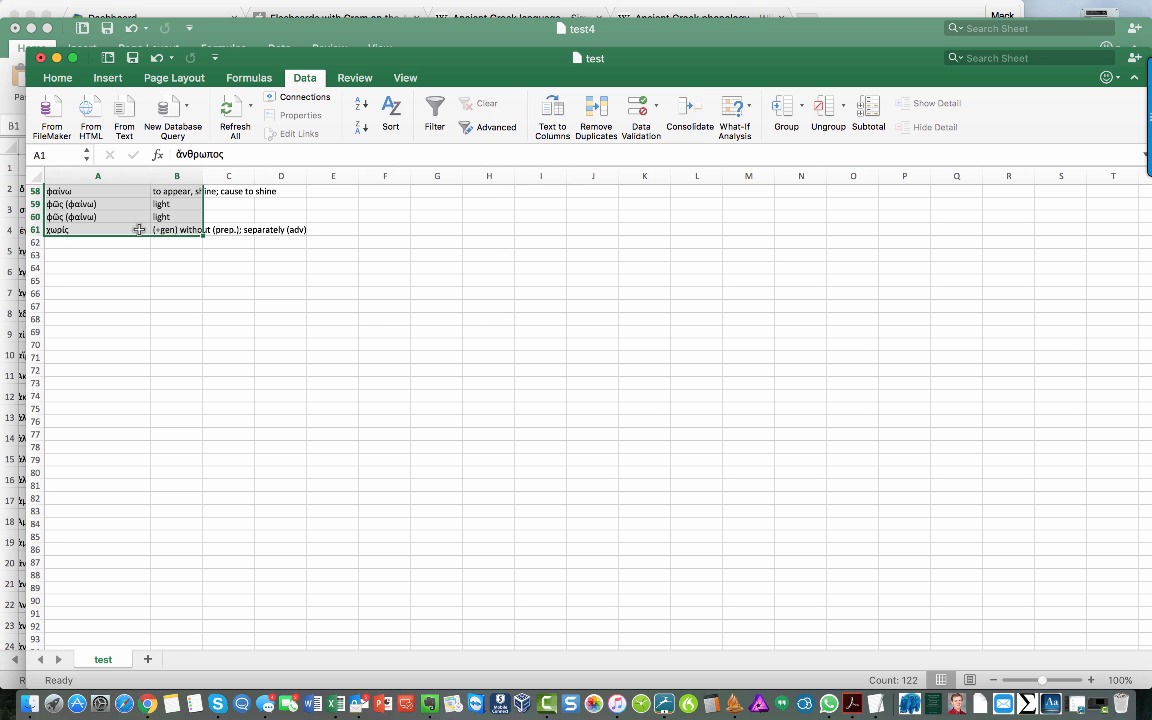
{"action": "scroll", "coordinate": [139, 230], "scroll_direction": "up", "scroll_amount": 15}
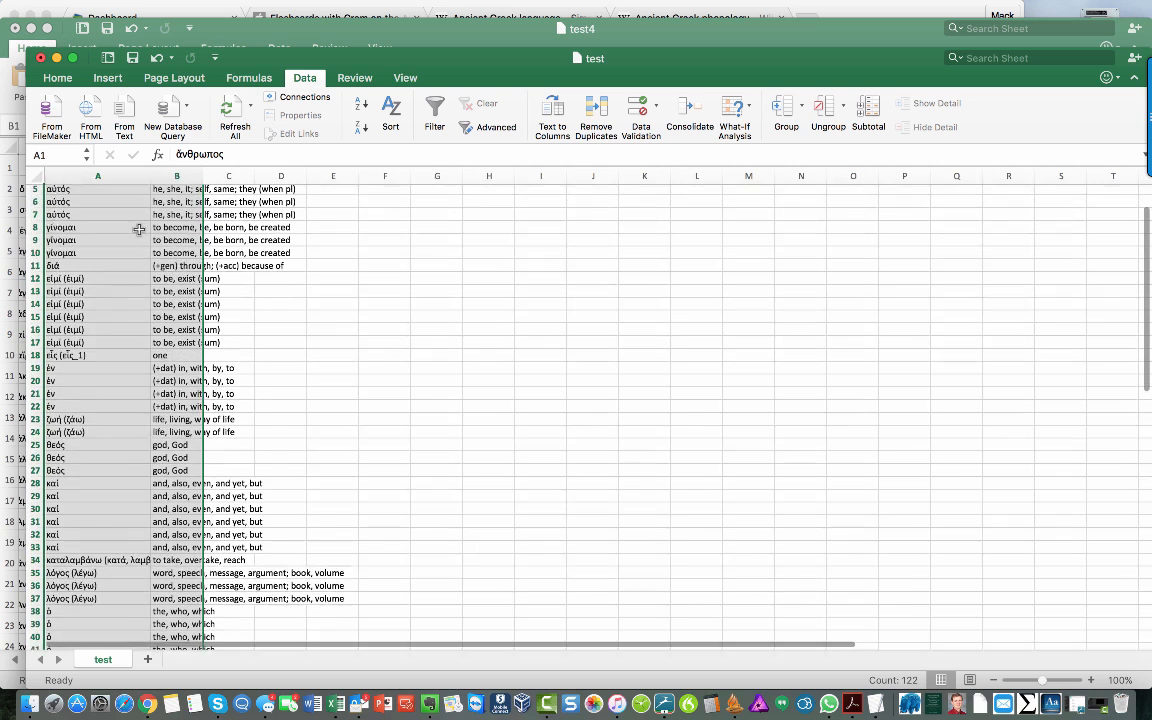
{"action": "scroll", "coordinate": [139, 230], "scroll_direction": "up", "scroll_amount": 2}
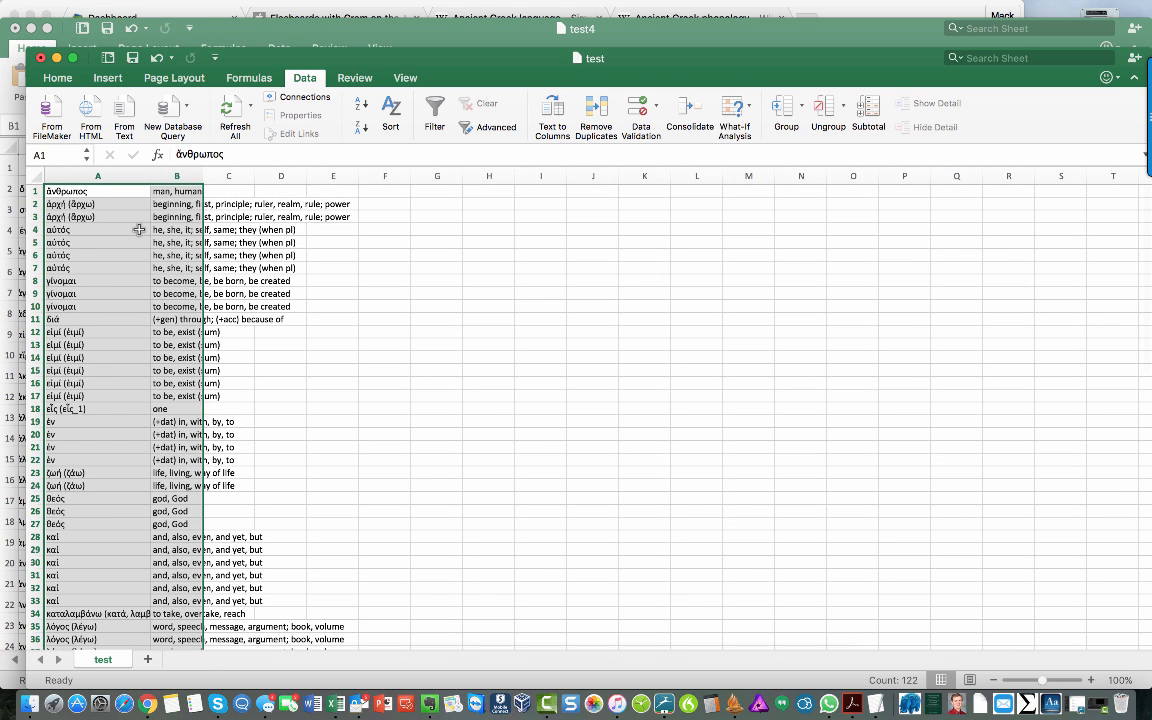
{"action": "left_click", "coordinate": [598, 116]}
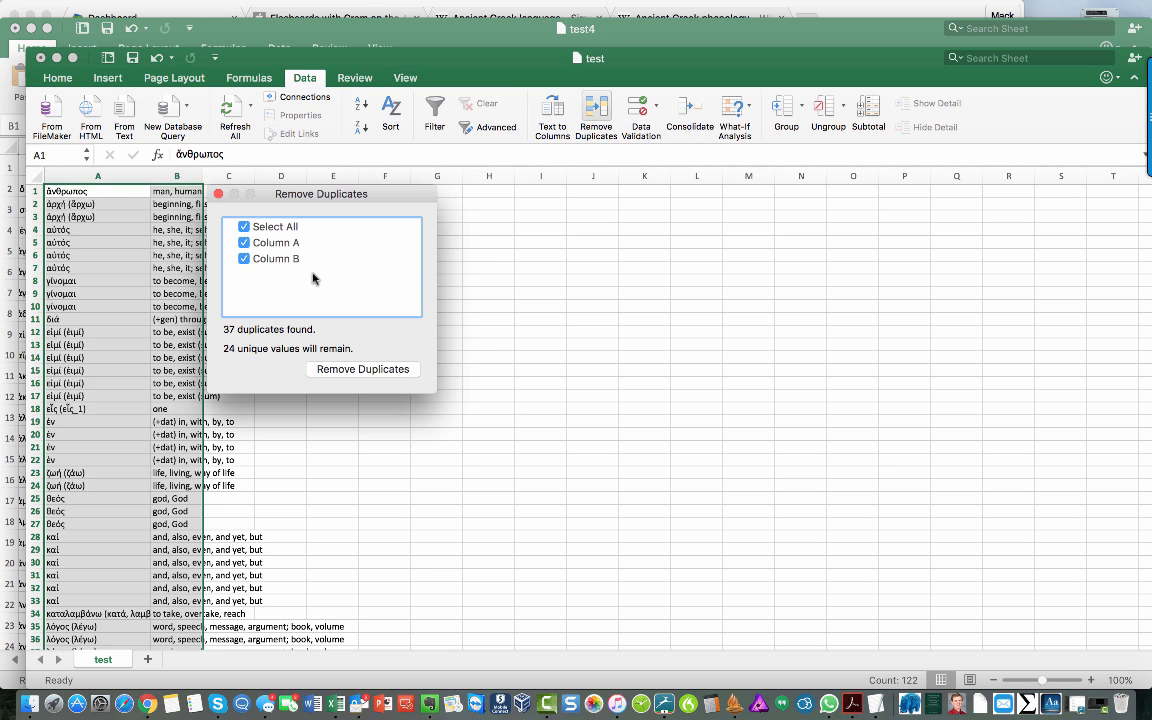
{"action": "left_click", "coordinate": [243, 227]}
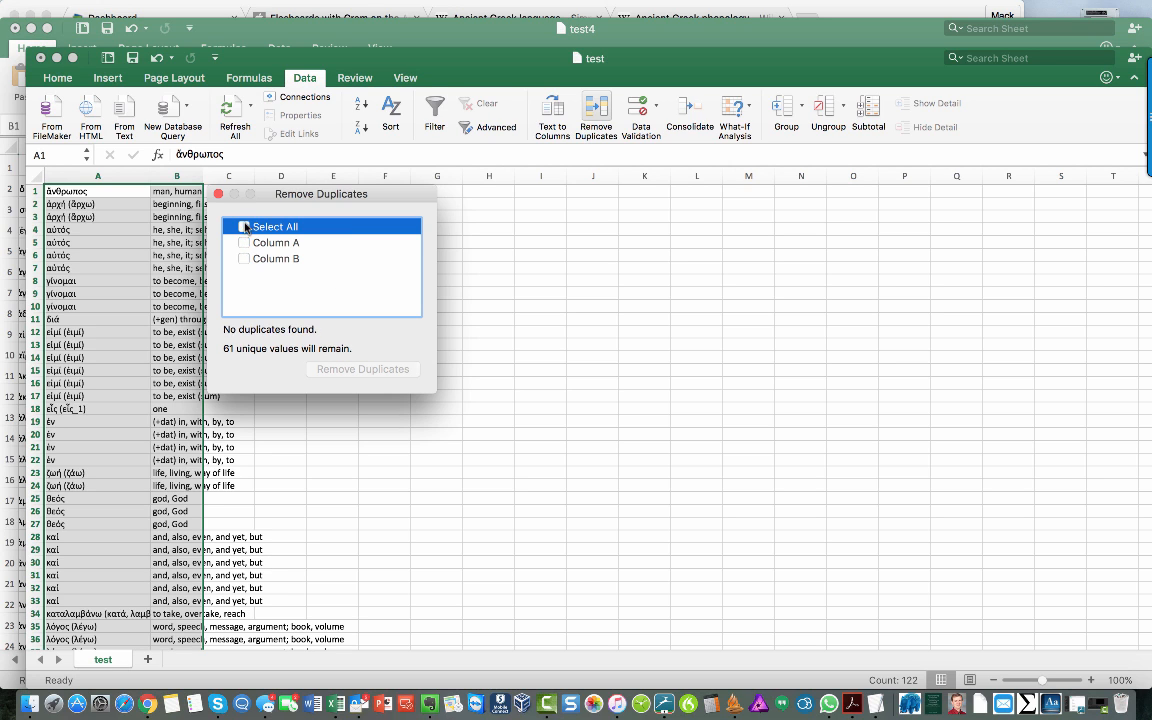
{"action": "left_click", "coordinate": [244, 244]}
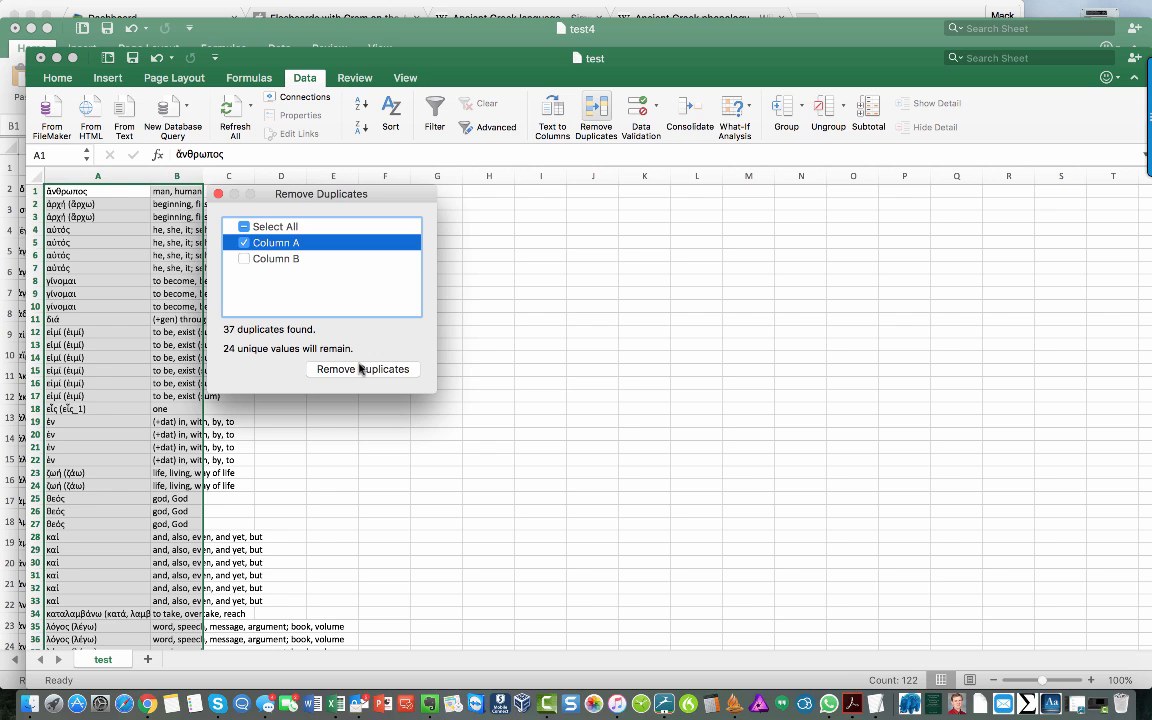
{"action": "left_click", "coordinate": [360, 369]}
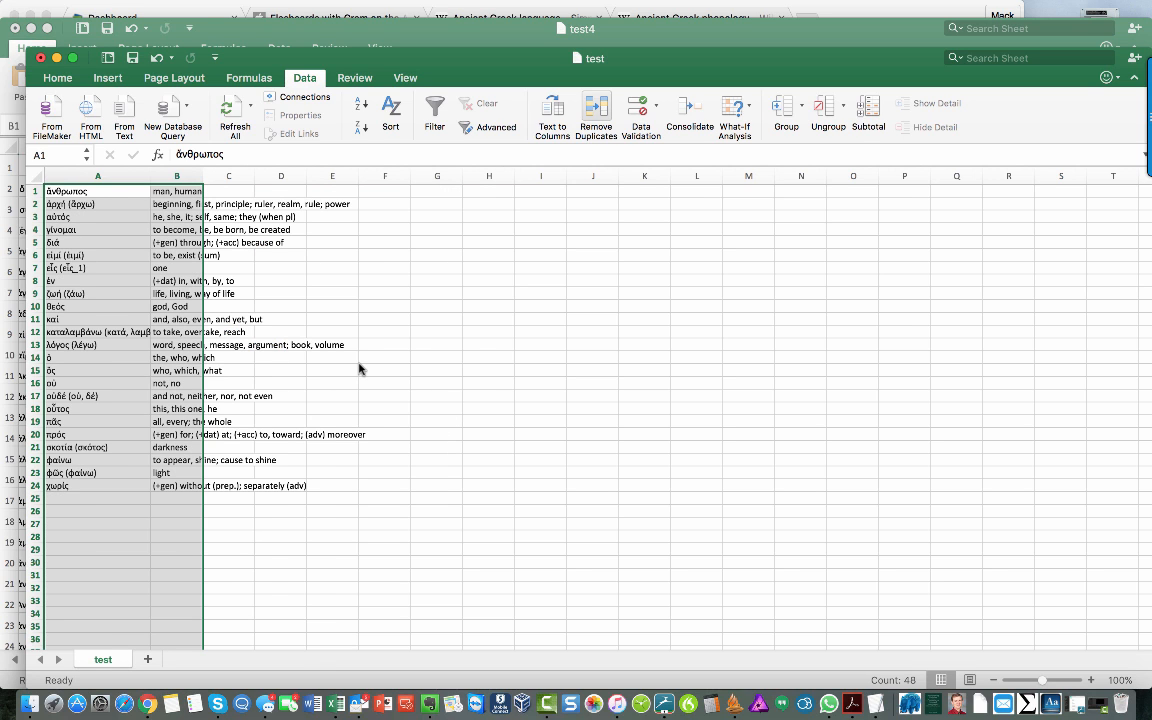
{"action": "left_click", "coordinate": [276, 523]}
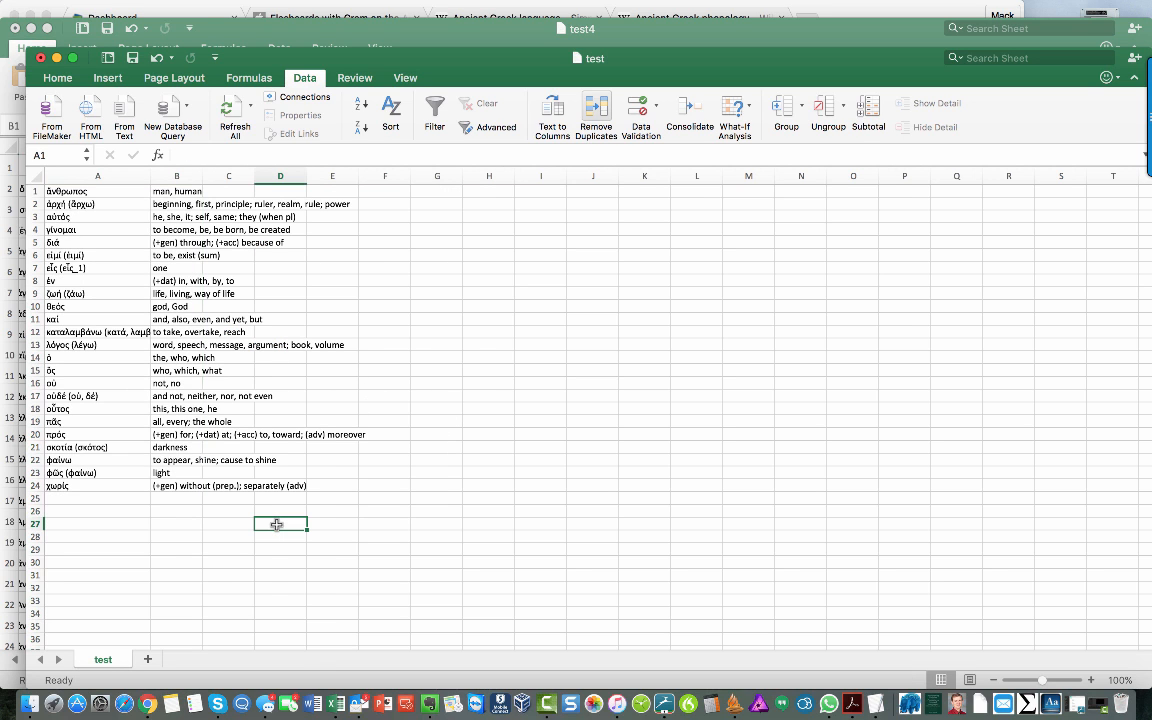
Copy the lexical forms and definitions in A1:B24.
{"action": "left_click", "coordinate": [100, 486]}
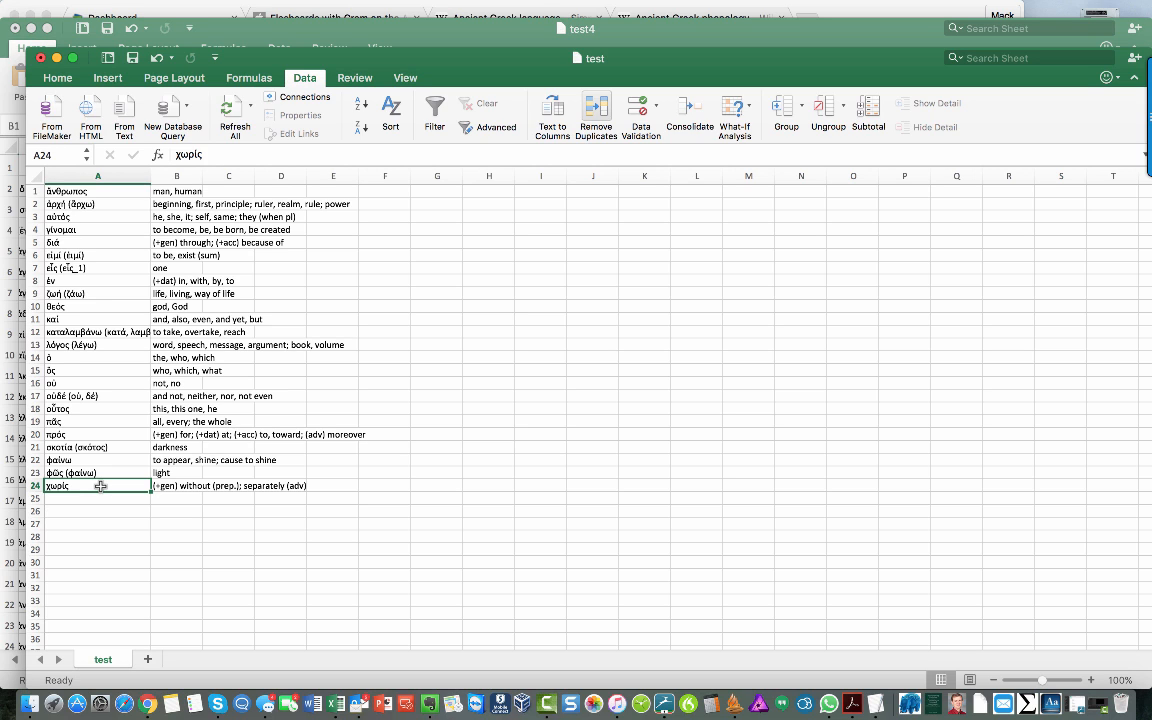
{"action": "left_click_drag", "start_coordinate": [104, 487], "coordinate": [201, 188]}
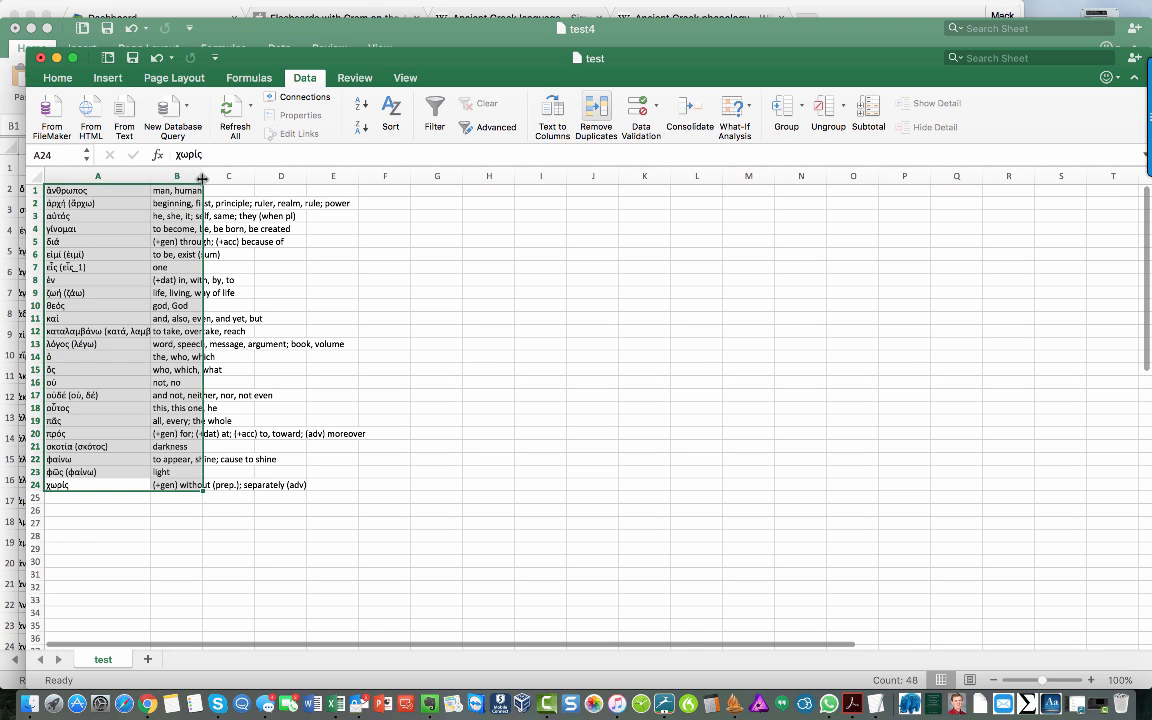
{"action": "right_click", "coordinate": [118, 236]}
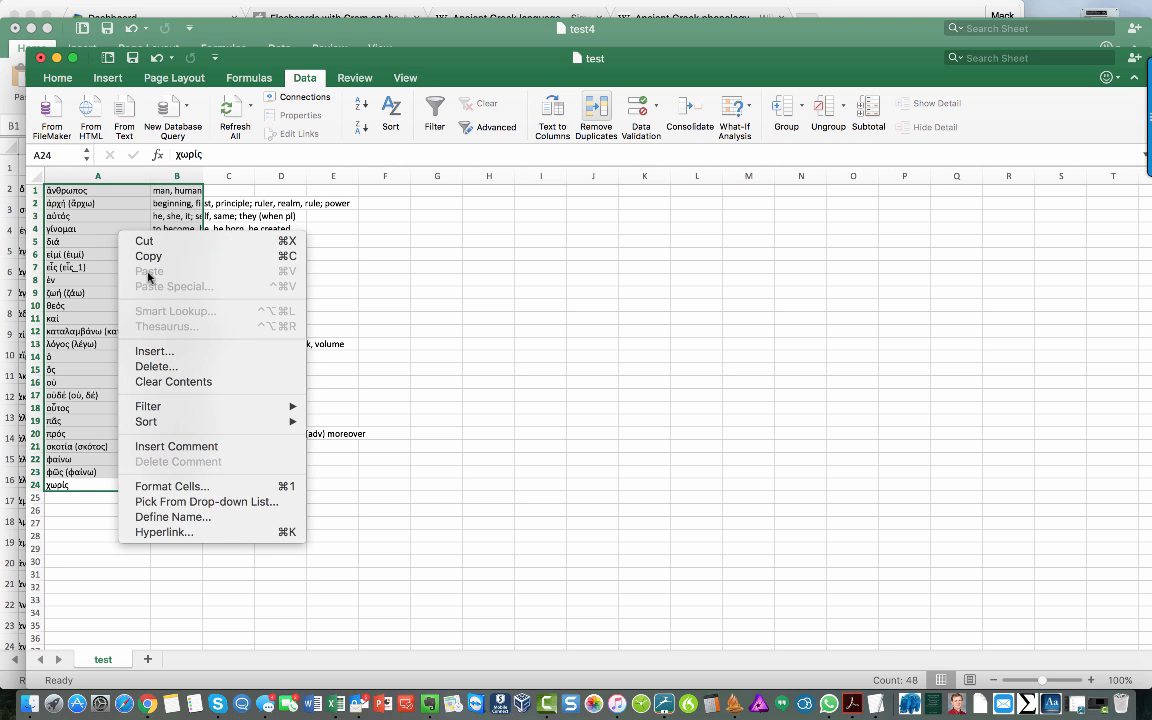
{"action": "left_click", "coordinate": [149, 258]}
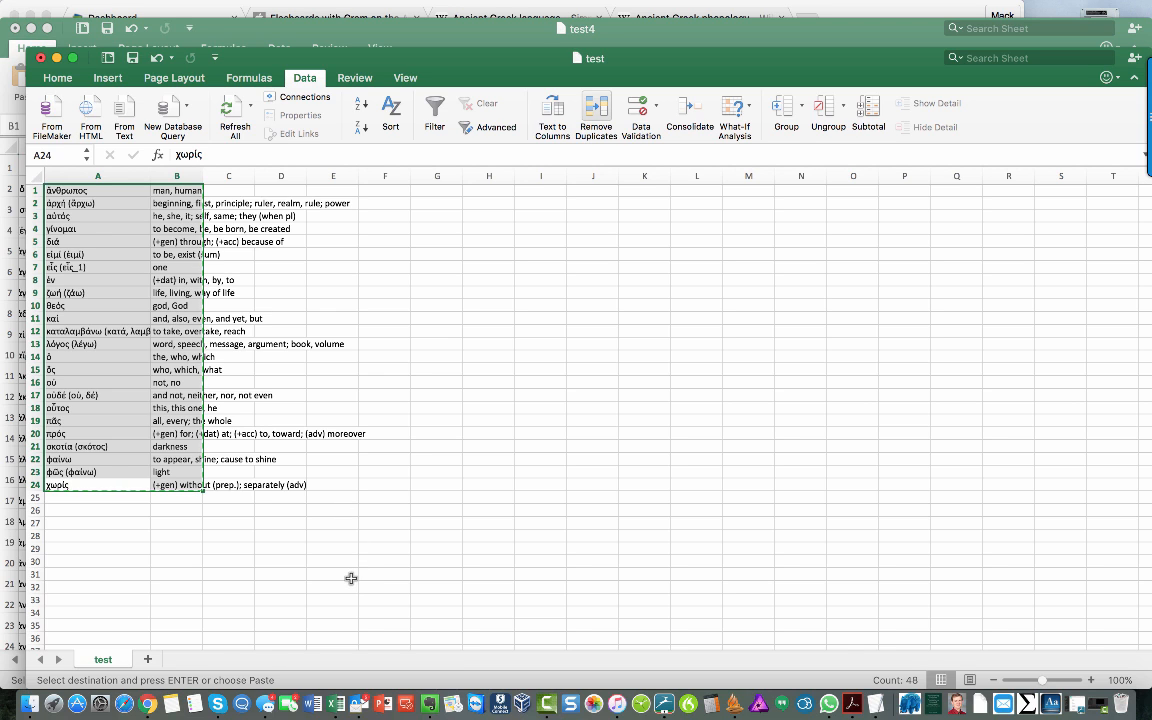
Switch to the Cram dashboard in Chrome and create a new flashcard set titled John 1:1-5 with the subjects Ancient Greek, John.
{"action": "left_click", "coordinate": [147, 704]}
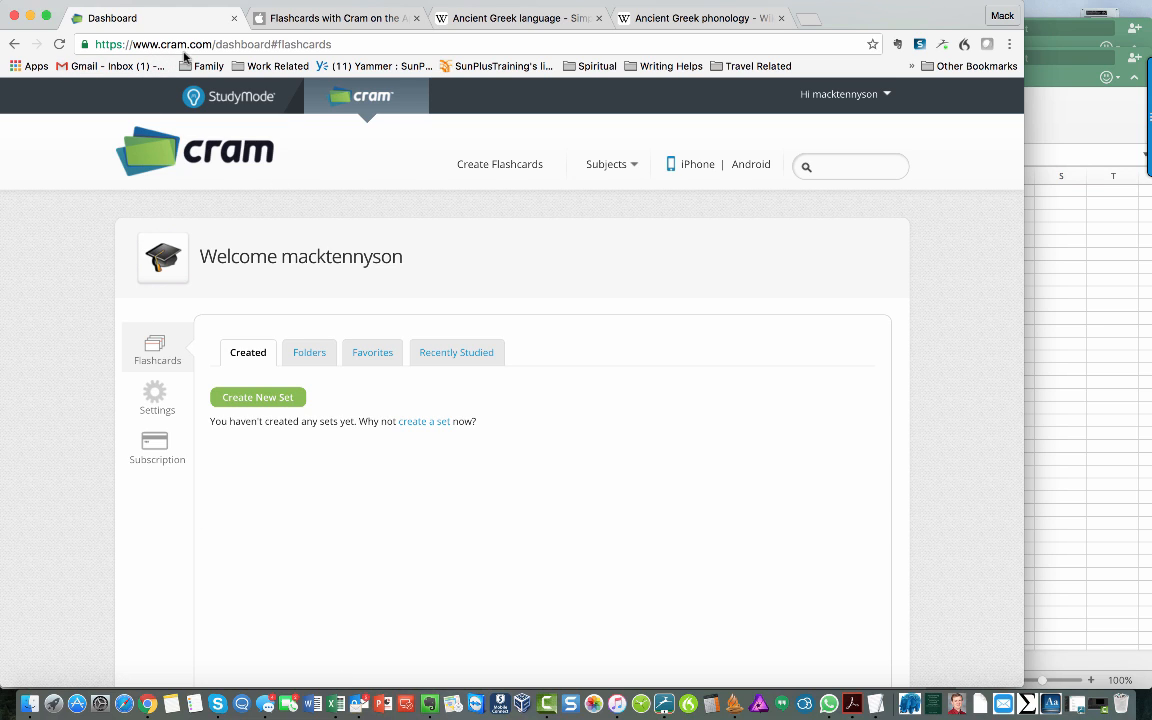
{"action": "left_click", "coordinate": [260, 399]}
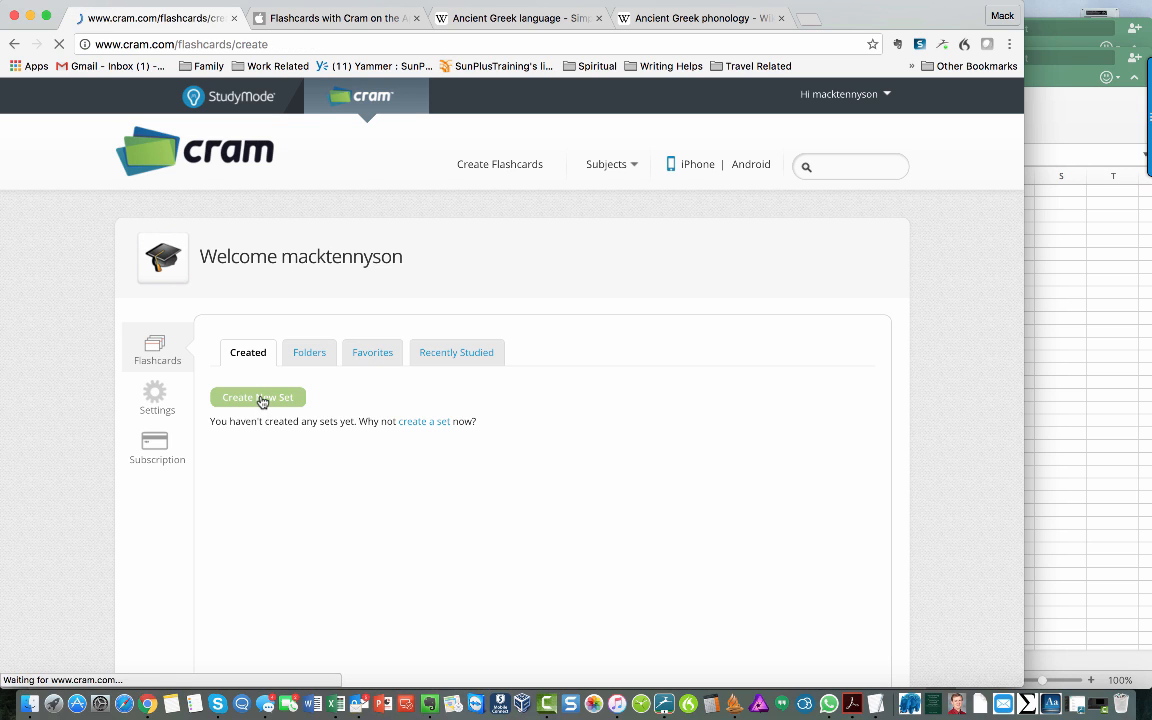
{"action": "left_click", "coordinate": [193, 366]}
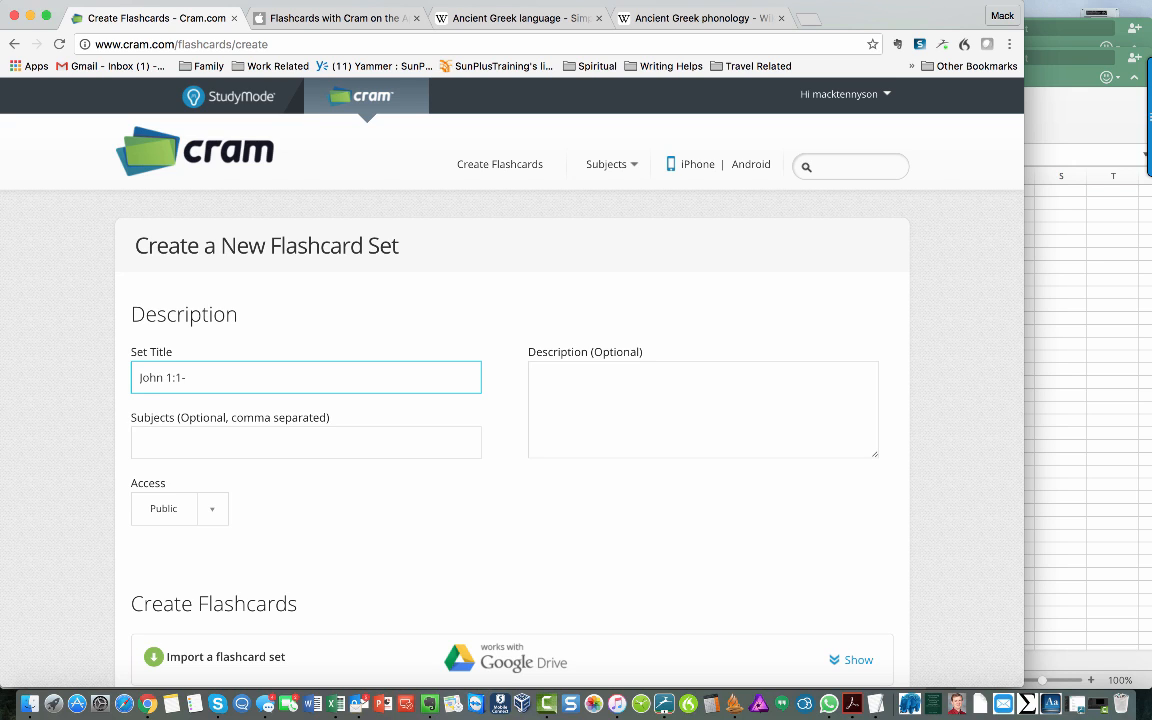
{"action": "left_click", "coordinate": [178, 436]}
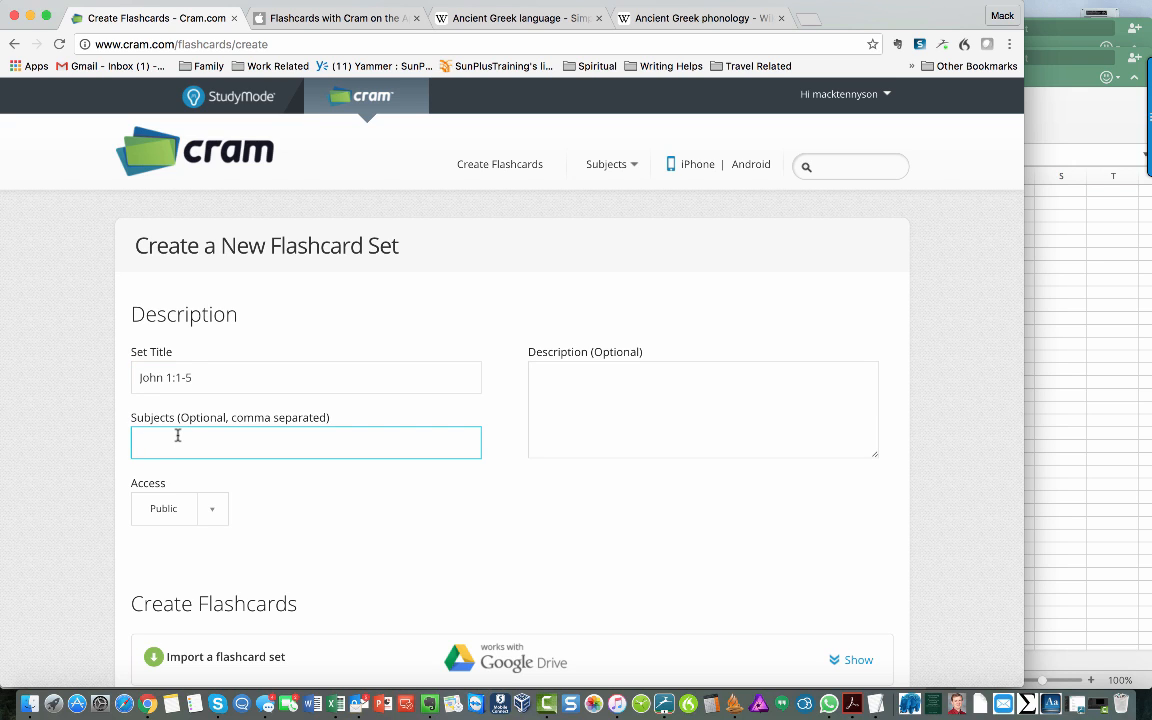
{"action": "type", "text": "Ancient Greek, John"}
Open the flashcard set import section and paste the copied vocabulary list as the import data.
{"action": "scroll", "coordinate": [296, 558], "scroll_direction": "down", "scroll_amount": 2}
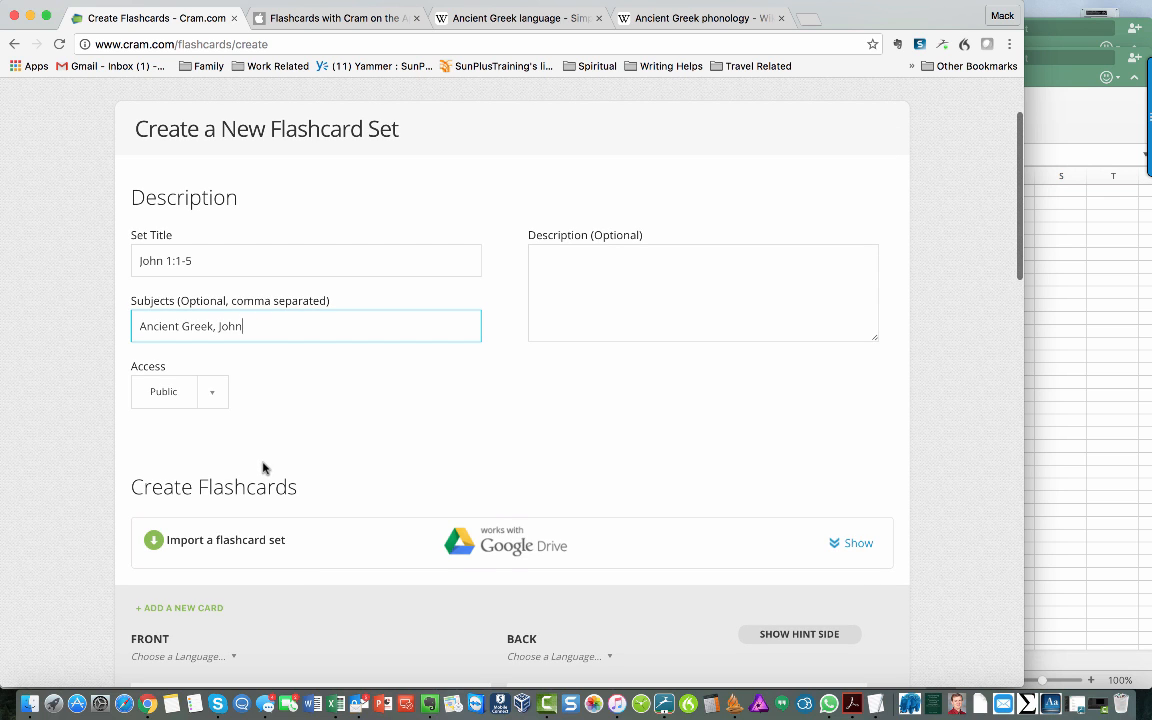
{"action": "scroll", "coordinate": [262, 468], "scroll_direction": "down", "scroll_amount": 1}
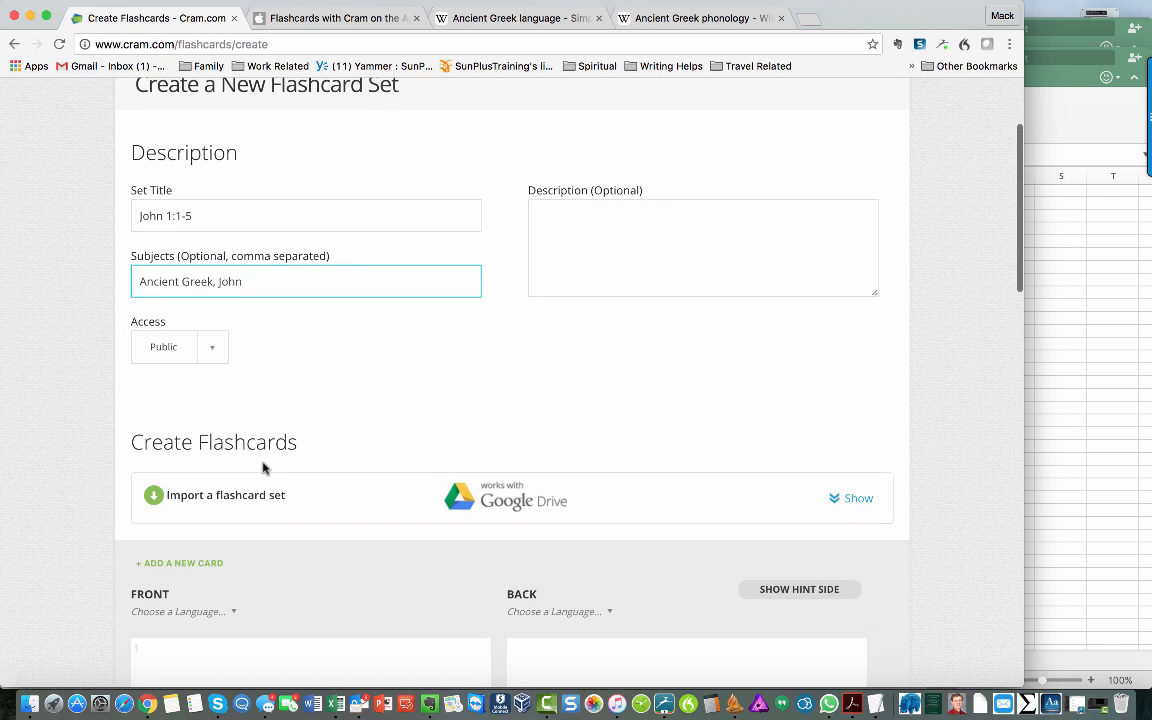
{"action": "left_click", "coordinate": [182, 500]}
{"action": "scroll", "coordinate": [182, 500], "scroll_direction": "down", "scroll_amount": 8}
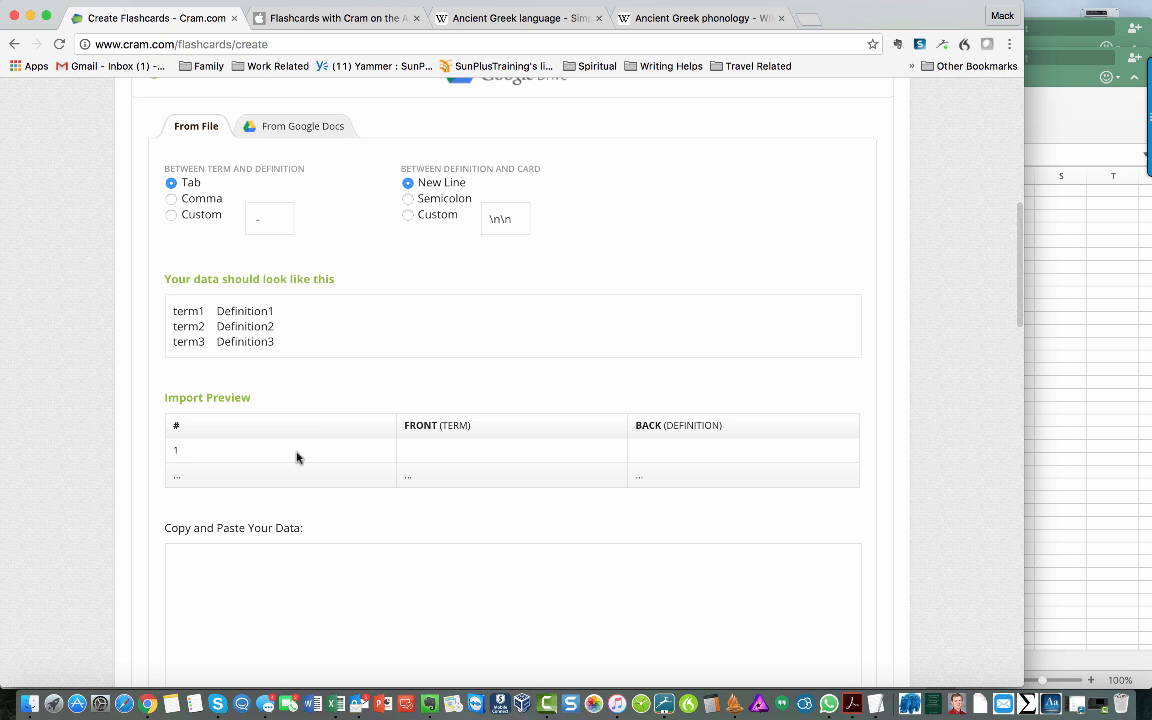
{"action": "scroll", "coordinate": [296, 456], "scroll_direction": "down", "scroll_amount": 2}
{"action": "left_click", "coordinate": [203, 461]}
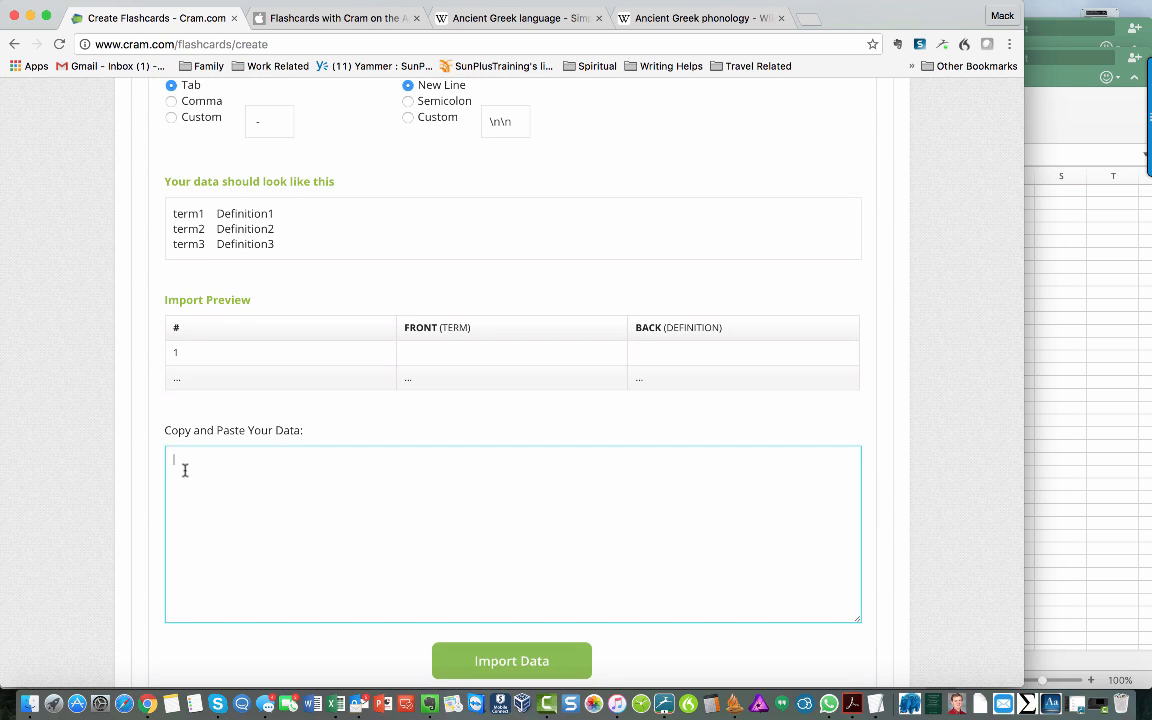
{"action": "right_click", "coordinate": [185, 470]}
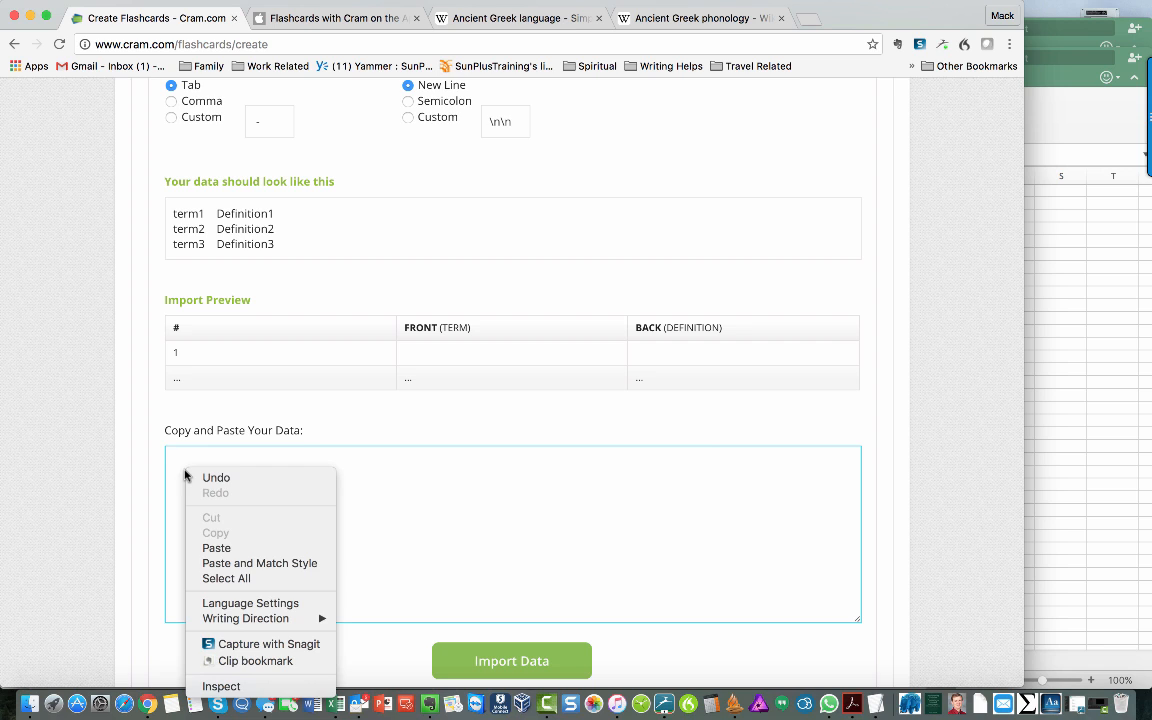
{"action": "left_click", "coordinate": [224, 549]}
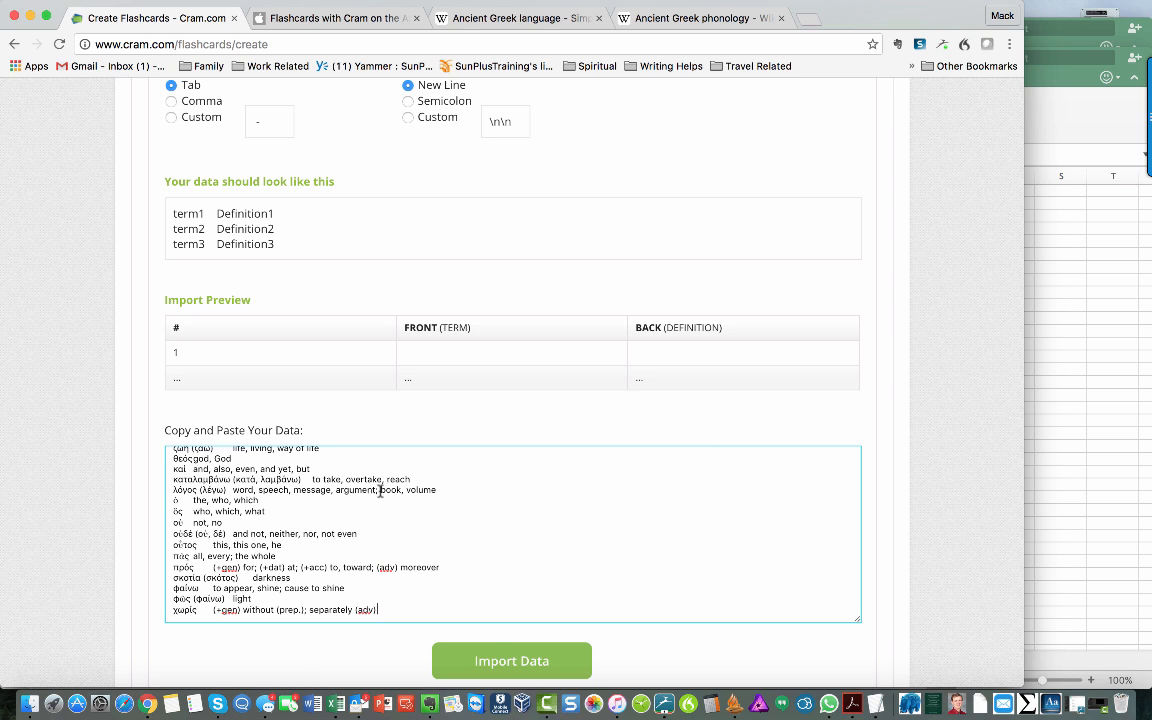
Review the import preview of terms and definitions and import the data as flashcards.
{"action": "left_click", "coordinate": [509, 661]}
{"action": "scroll", "coordinate": [481, 519], "scroll_direction": "down", "scroll_amount": 3}
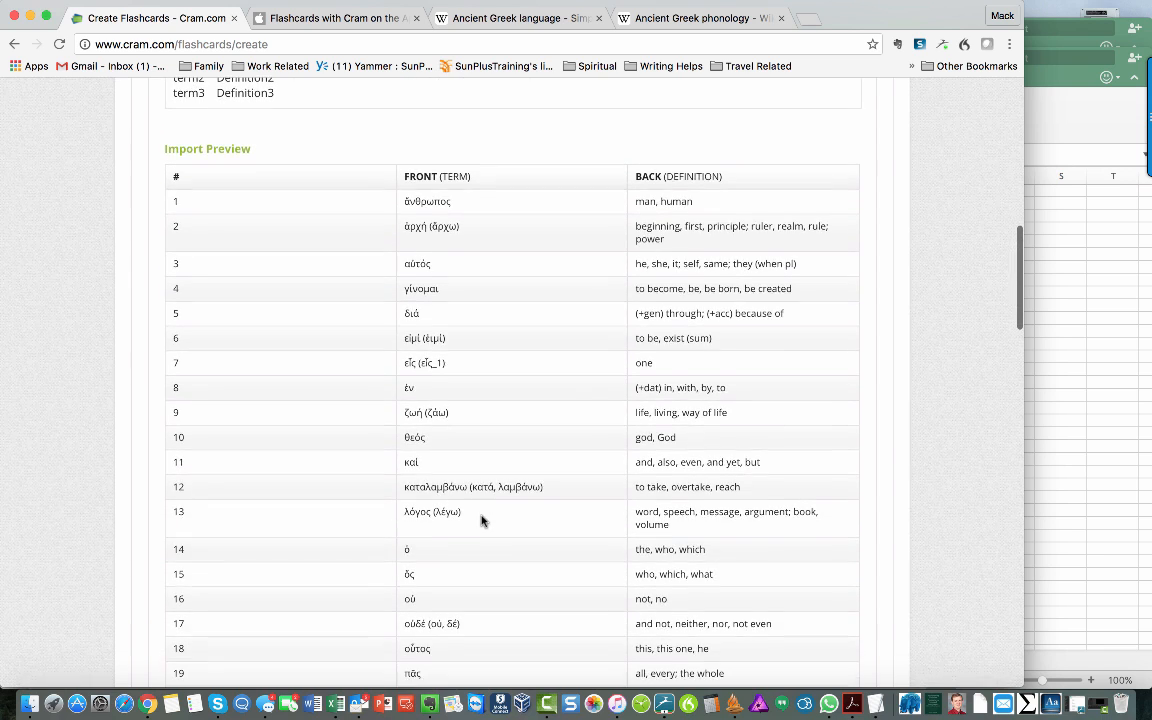
{"action": "scroll", "coordinate": [476, 380], "scroll_direction": "down", "scroll_amount": 13}
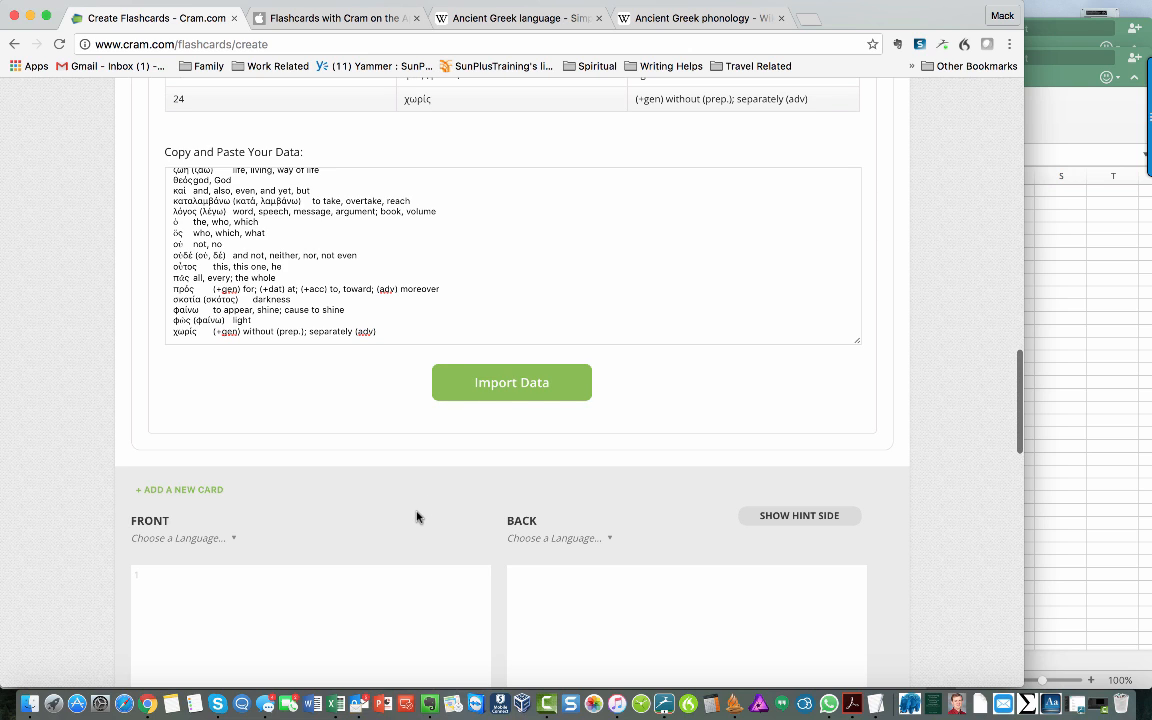
{"action": "left_click", "coordinate": [508, 391]}
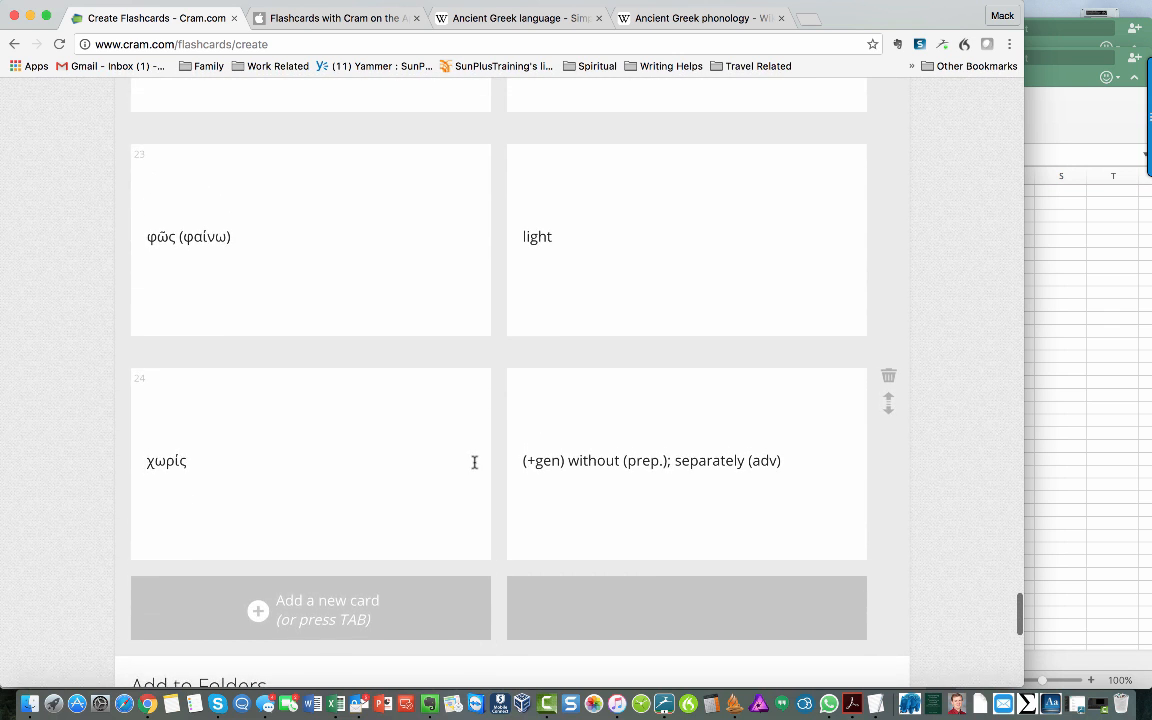
Set the Greek term ἀρχή (ἄρχω) on the front of card 2 to font size L.
{"action": "scroll", "coordinate": [475, 462], "scroll_direction": "up", "scroll_amount": 7}
{"action": "scroll", "coordinate": [475, 462], "scroll_direction": "up", "scroll_amount": 10}
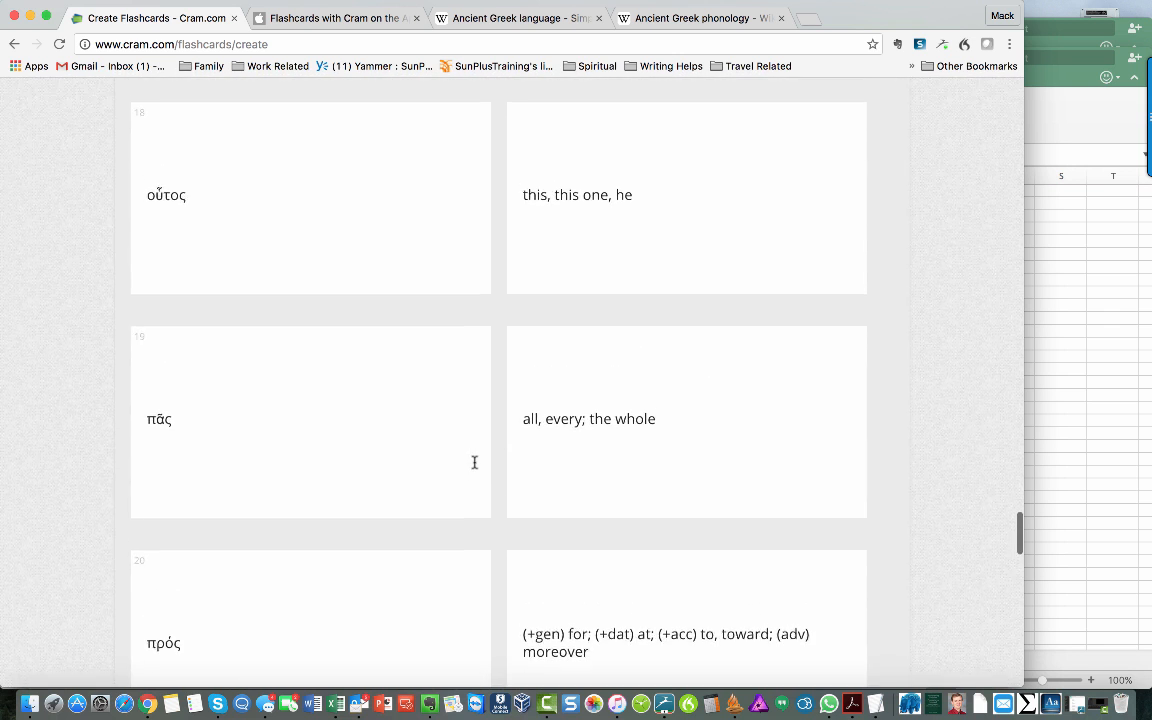
{"action": "scroll", "coordinate": [475, 462], "scroll_direction": "up", "scroll_amount": 15}
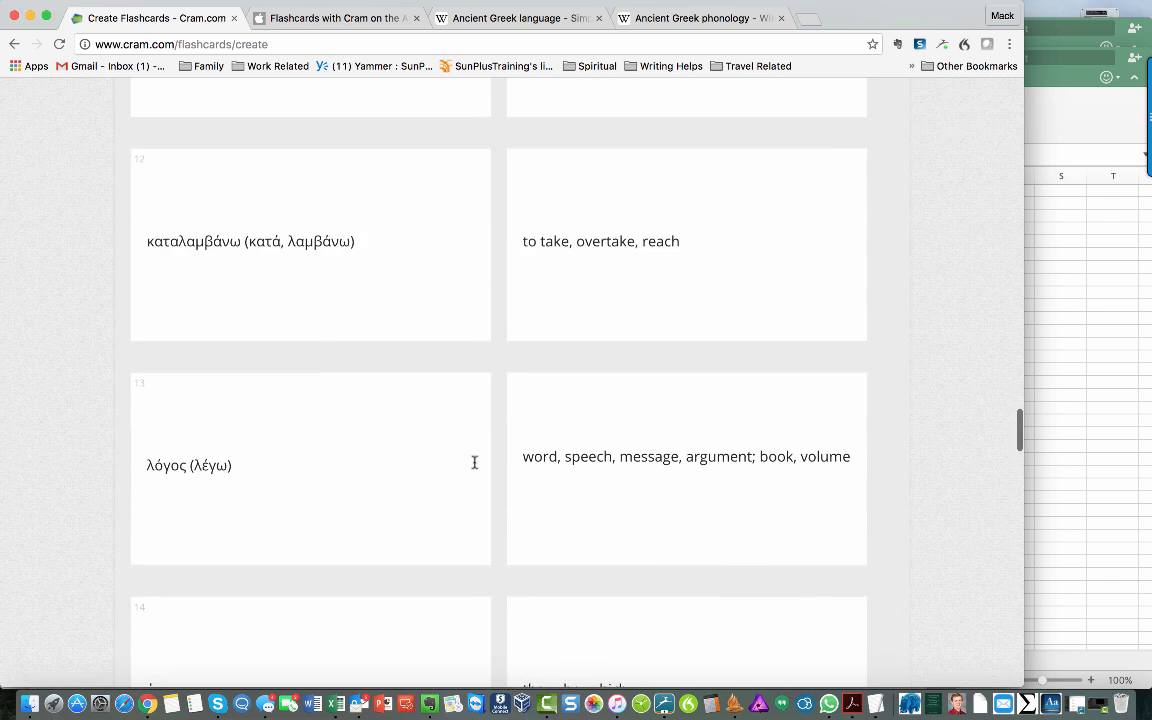
{"action": "scroll", "coordinate": [471, 472], "scroll_direction": "up", "scroll_amount": 12}
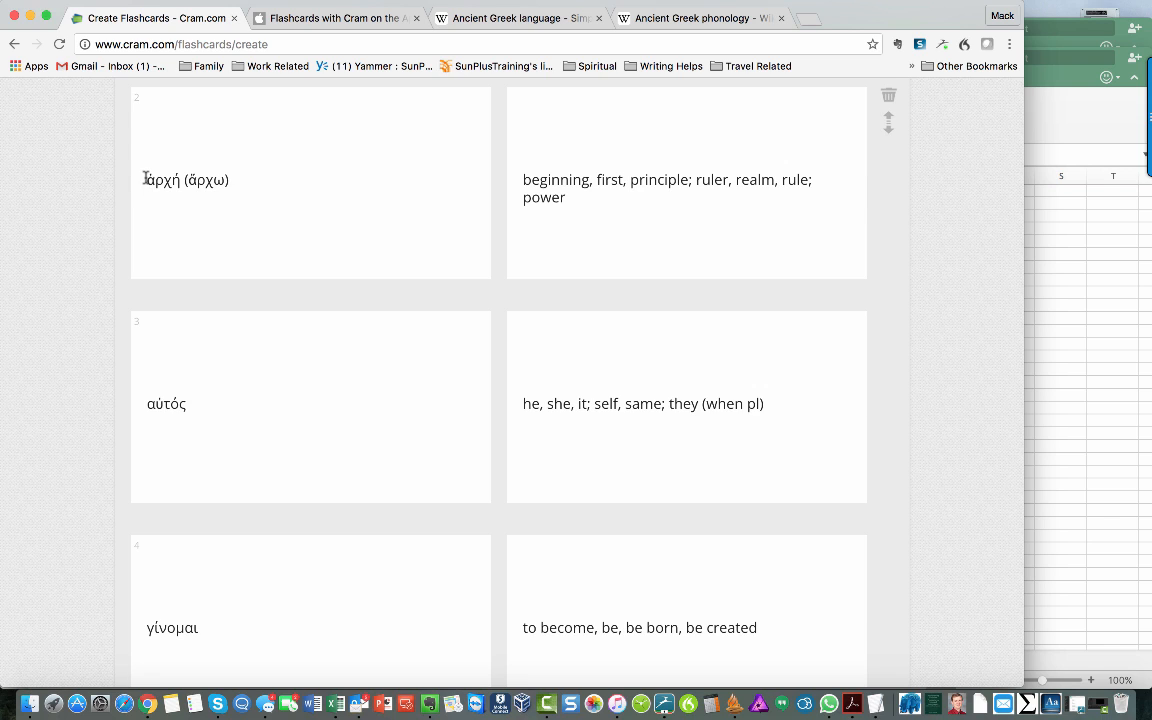
{"action": "left_click_drag", "start_coordinate": [145, 180], "coordinate": [237, 203]}
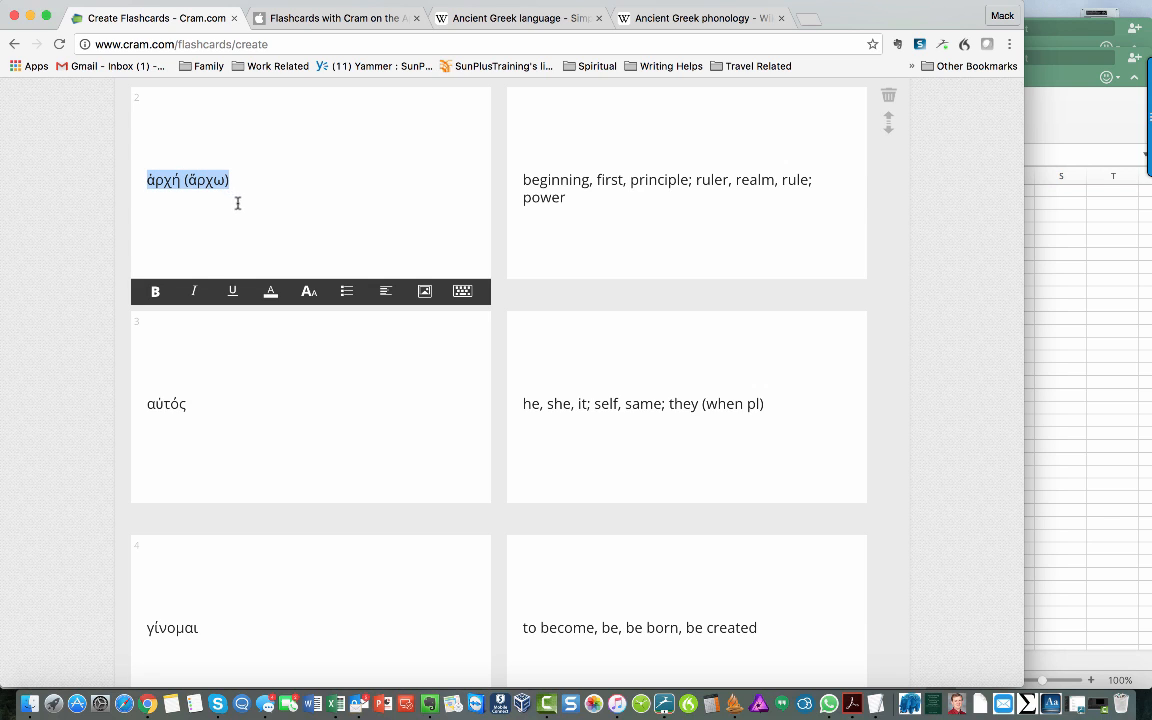
{"action": "left_click", "coordinate": [308, 292]}
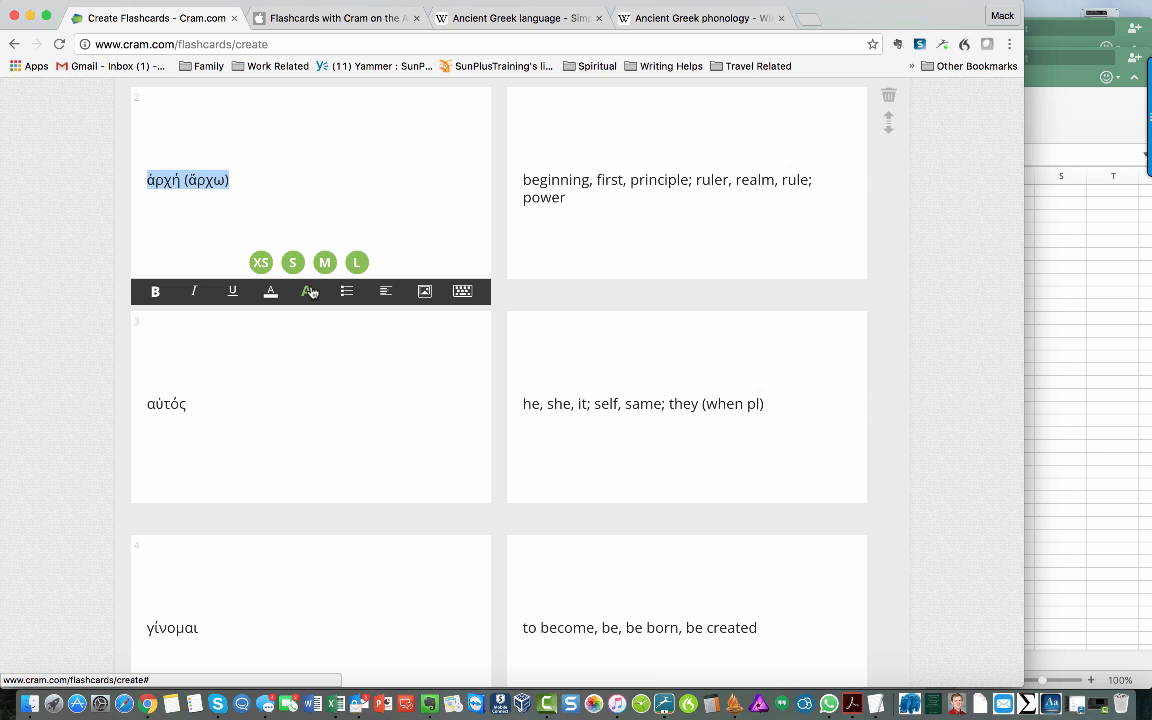
{"action": "left_click", "coordinate": [356, 262]}
Set the Greek term αὐτός on the front of card 3 to font size L.
{"action": "left_click", "coordinate": [285, 420]}
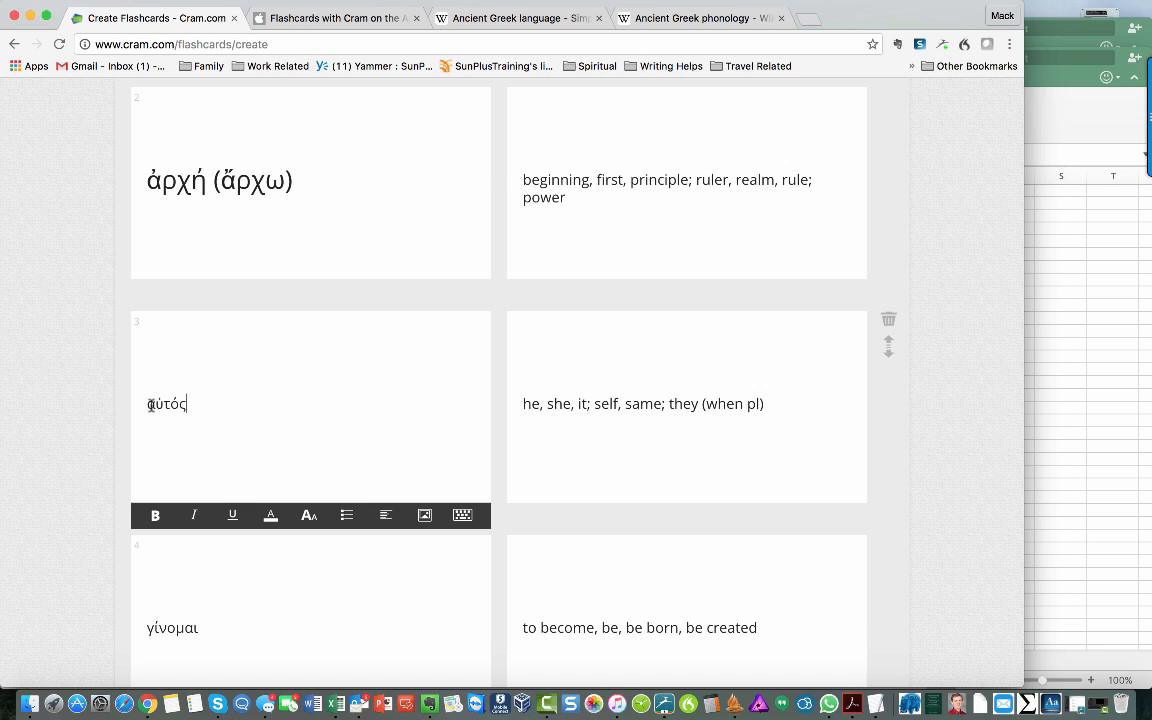
{"action": "left_click_drag", "start_coordinate": [146, 403], "coordinate": [216, 409]}
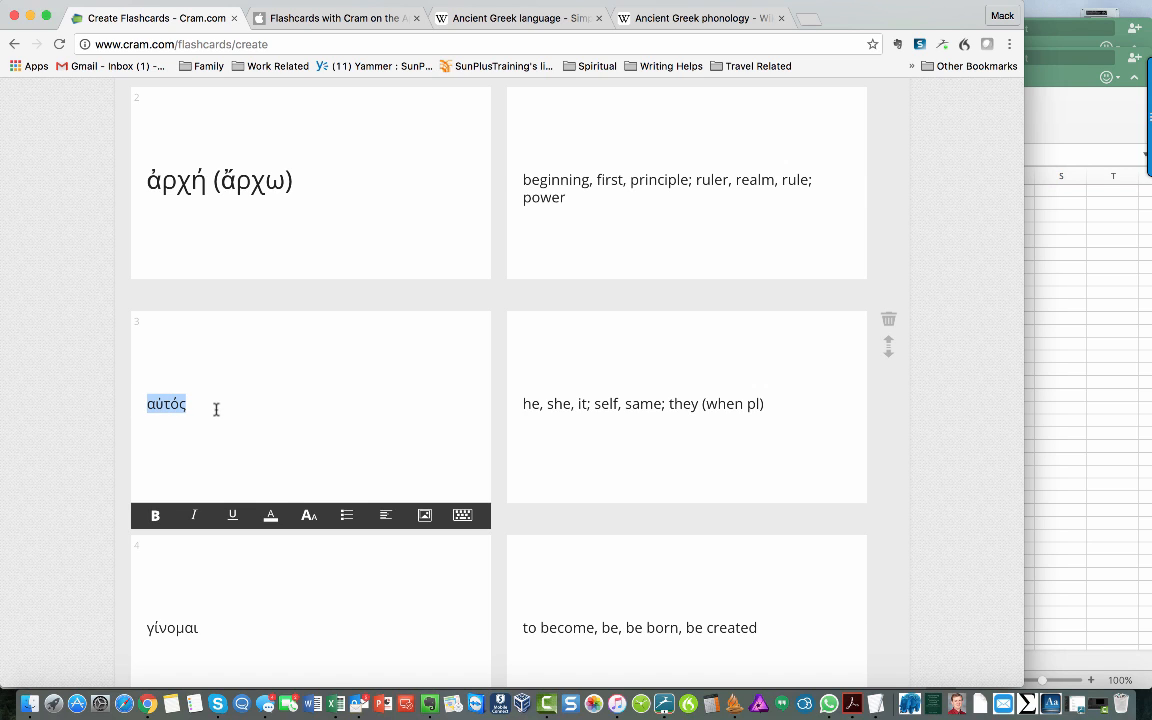
{"action": "left_click", "coordinate": [308, 515]}
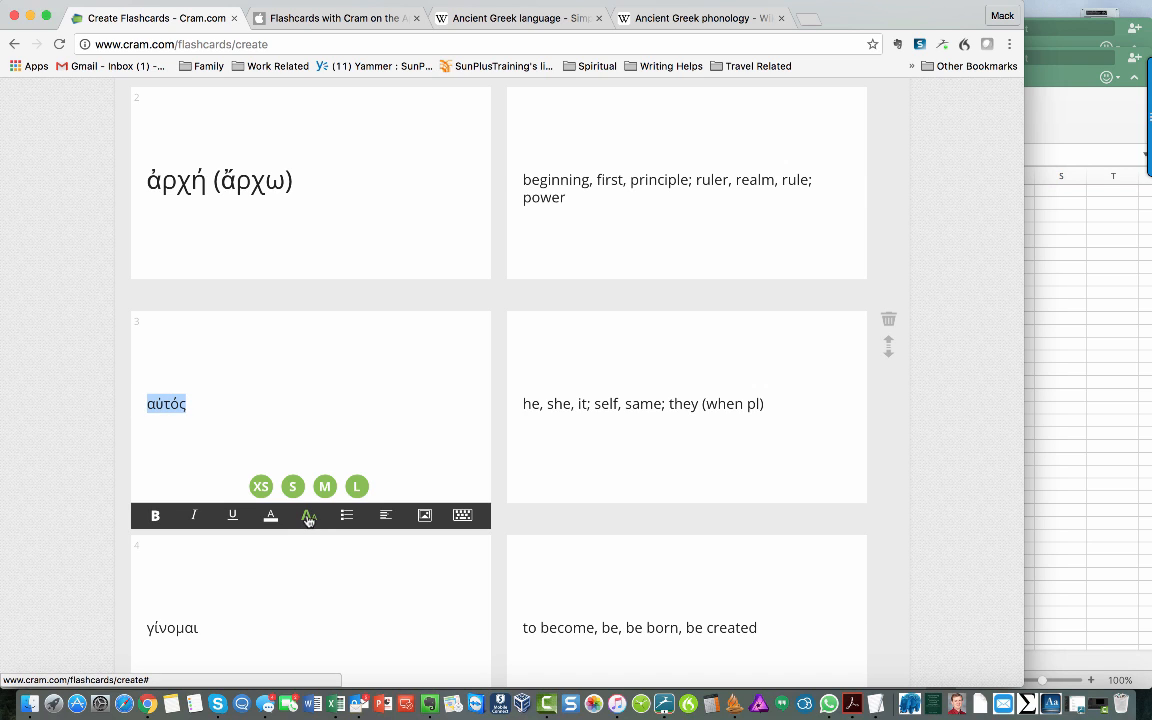
{"action": "left_click", "coordinate": [357, 486]}
Set the Greek term γίνομαι on the front of card 4 to font size L.
{"action": "left_click", "coordinate": [257, 609]}
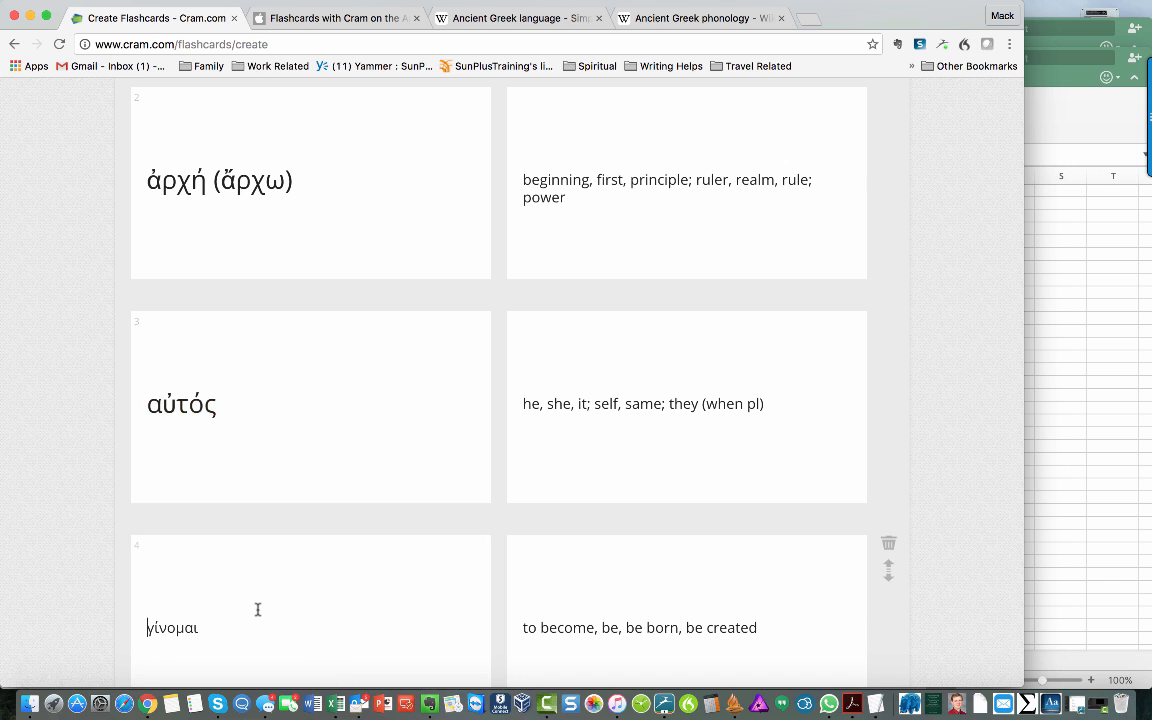
{"action": "scroll", "coordinate": [257, 609], "scroll_direction": "down", "scroll_amount": 3}
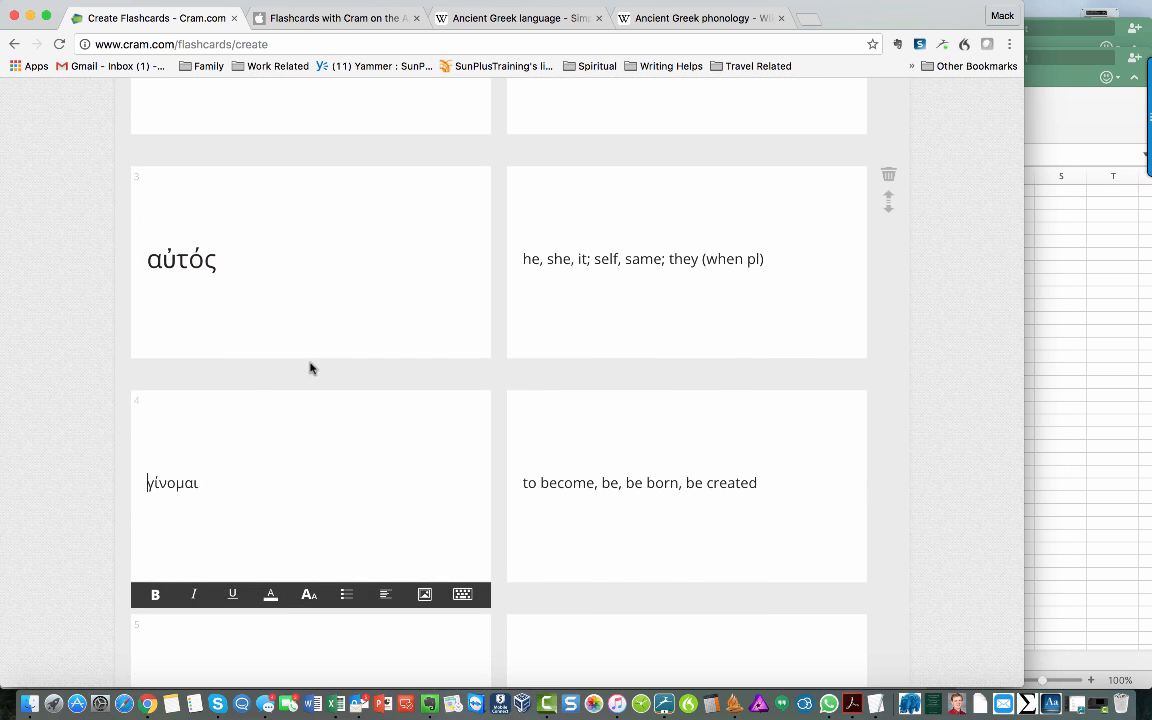
{"action": "left_click_drag", "start_coordinate": [210, 492], "coordinate": [116, 466]}
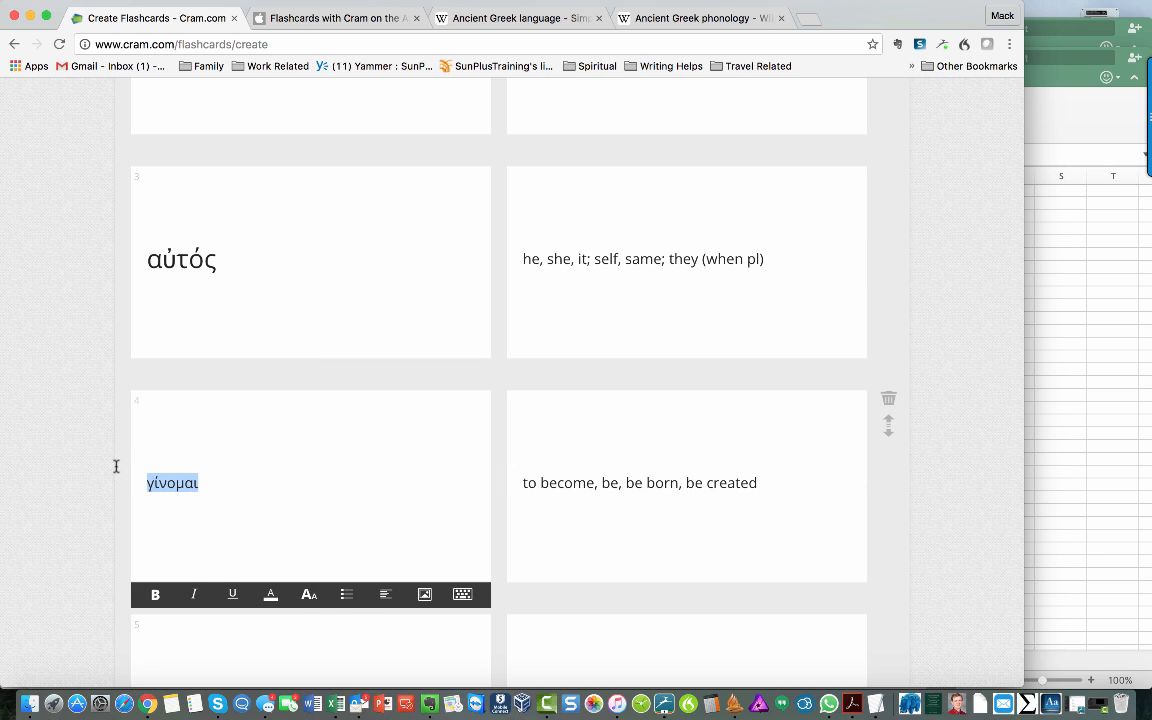
{"action": "left_click", "coordinate": [306, 598]}
{"action": "left_click", "coordinate": [357, 566]}
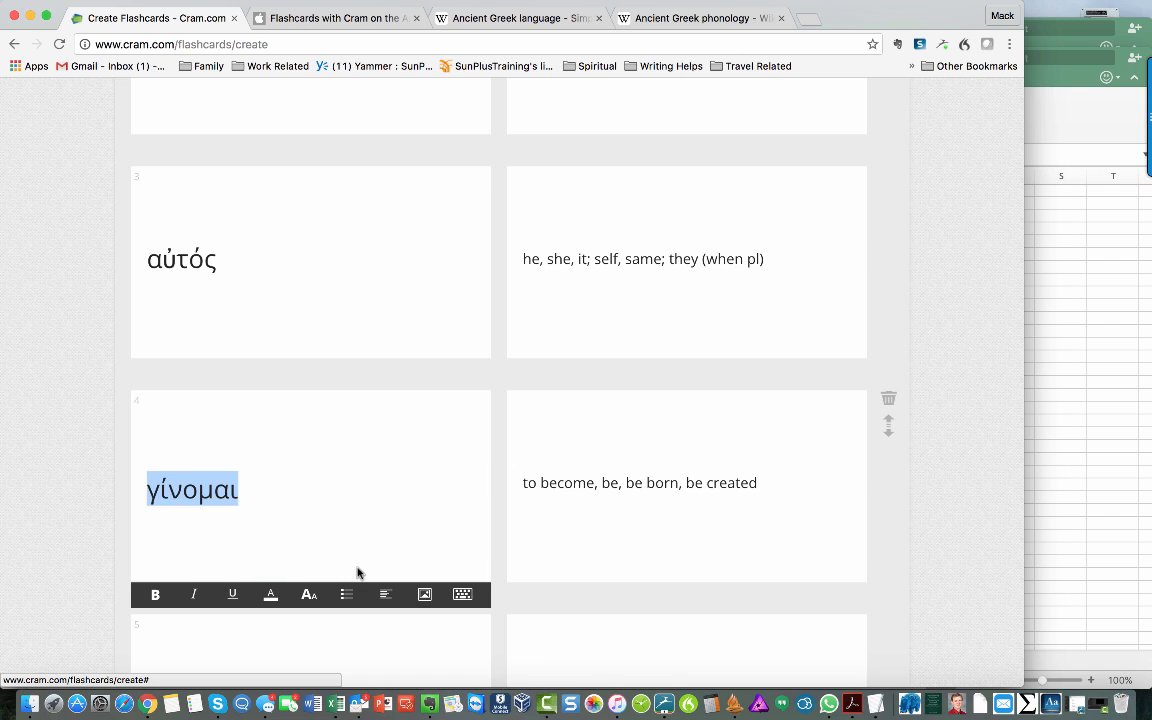
Look through the card fronts to check the size and bold formatting of the Greek terms.
{"action": "scroll", "coordinate": [358, 573], "scroll_direction": "down", "scroll_amount": 3}
{"action": "scroll", "coordinate": [358, 573], "scroll_direction": "down", "scroll_amount": 10}
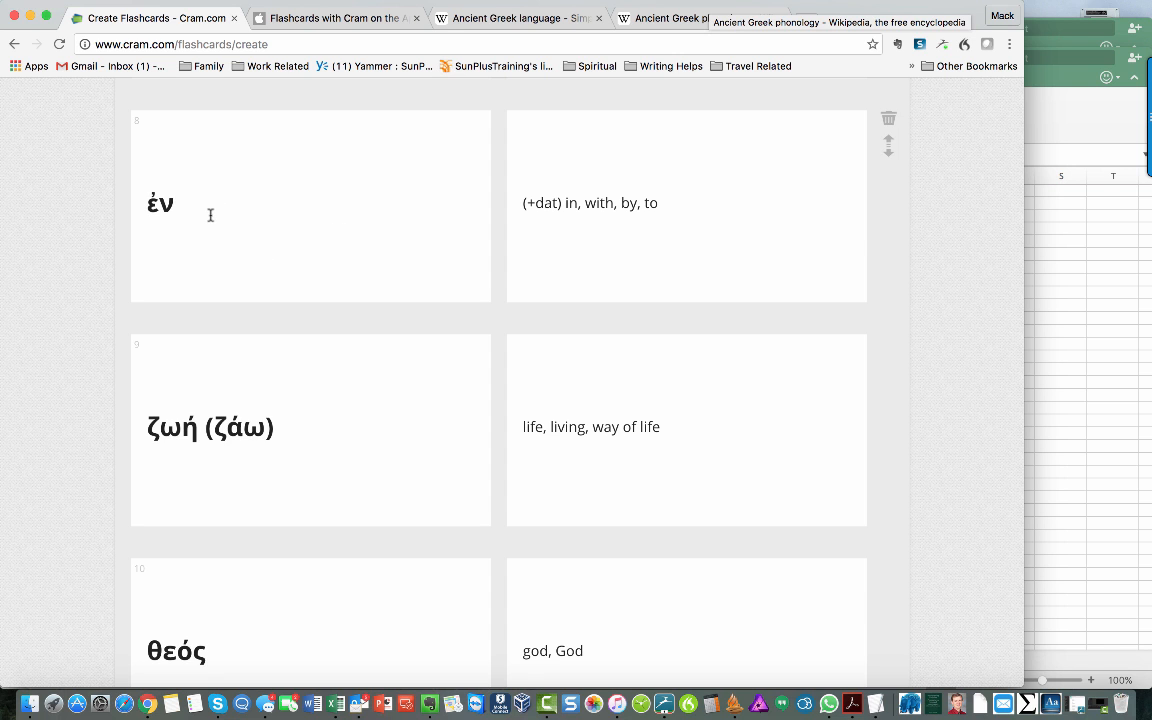
{"action": "scroll", "coordinate": [210, 215], "scroll_direction": "up", "scroll_amount": 15}
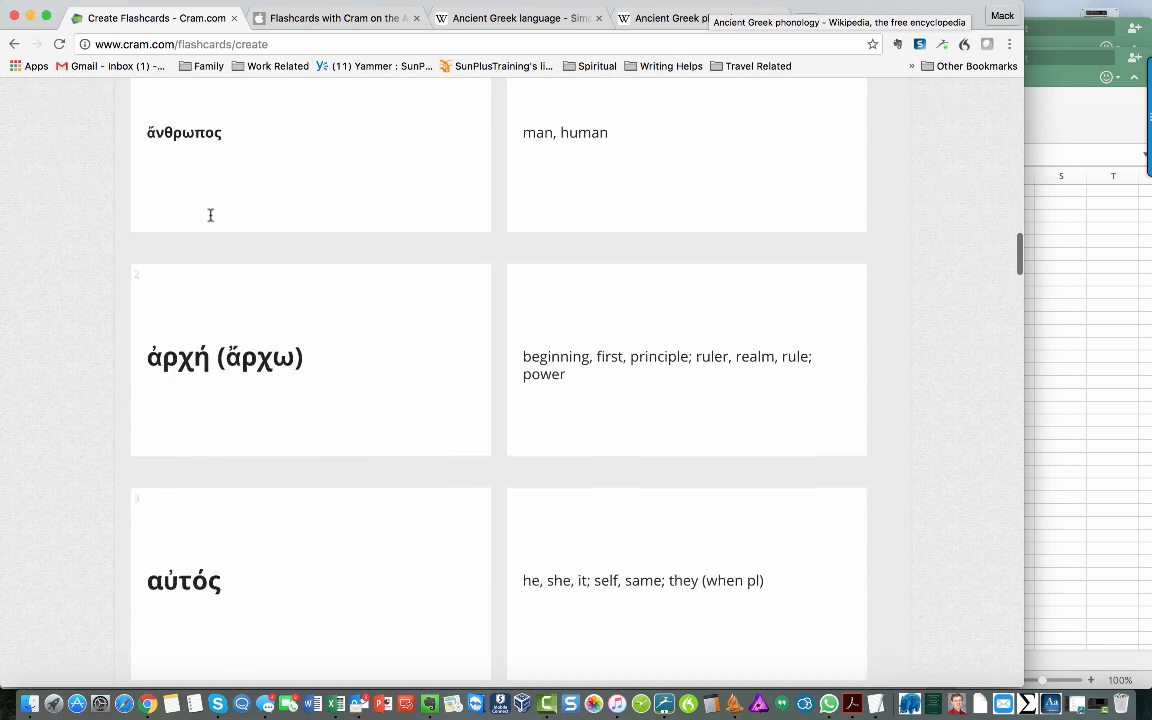
{"action": "scroll", "coordinate": [210, 215], "scroll_direction": "up", "scroll_amount": 5}
{"action": "scroll", "coordinate": [210, 220], "scroll_direction": "down", "scroll_amount": 1}
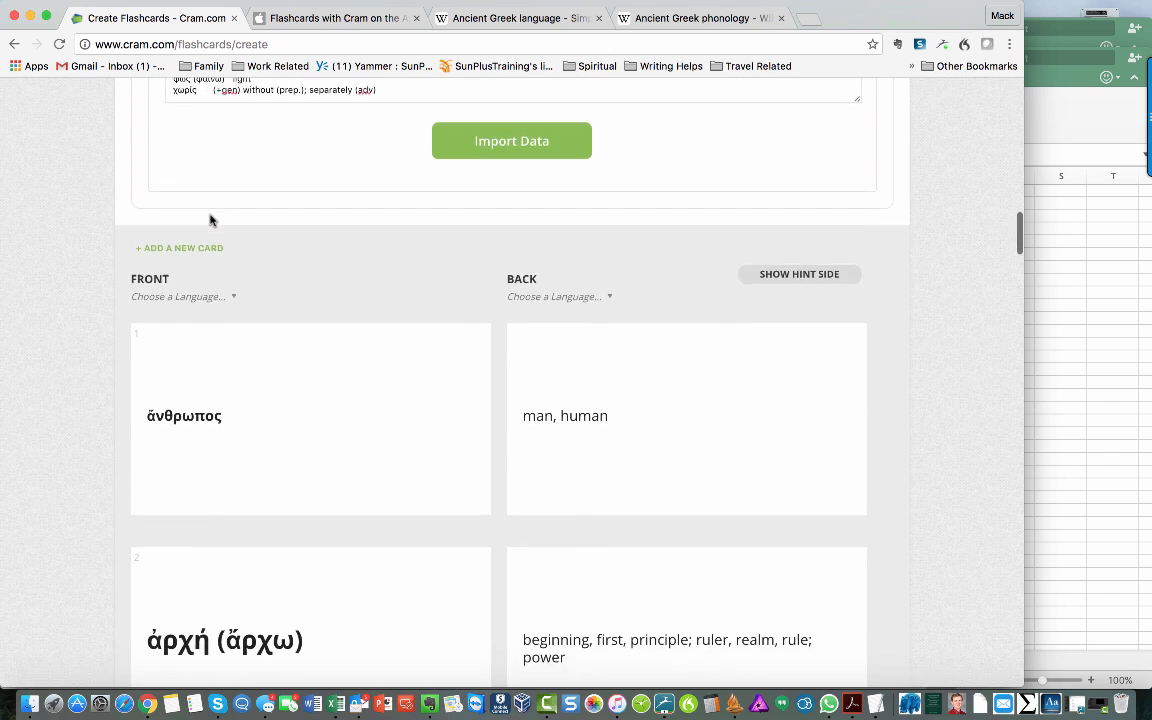
{"action": "scroll", "coordinate": [210, 220], "scroll_direction": "down", "scroll_amount": 4}
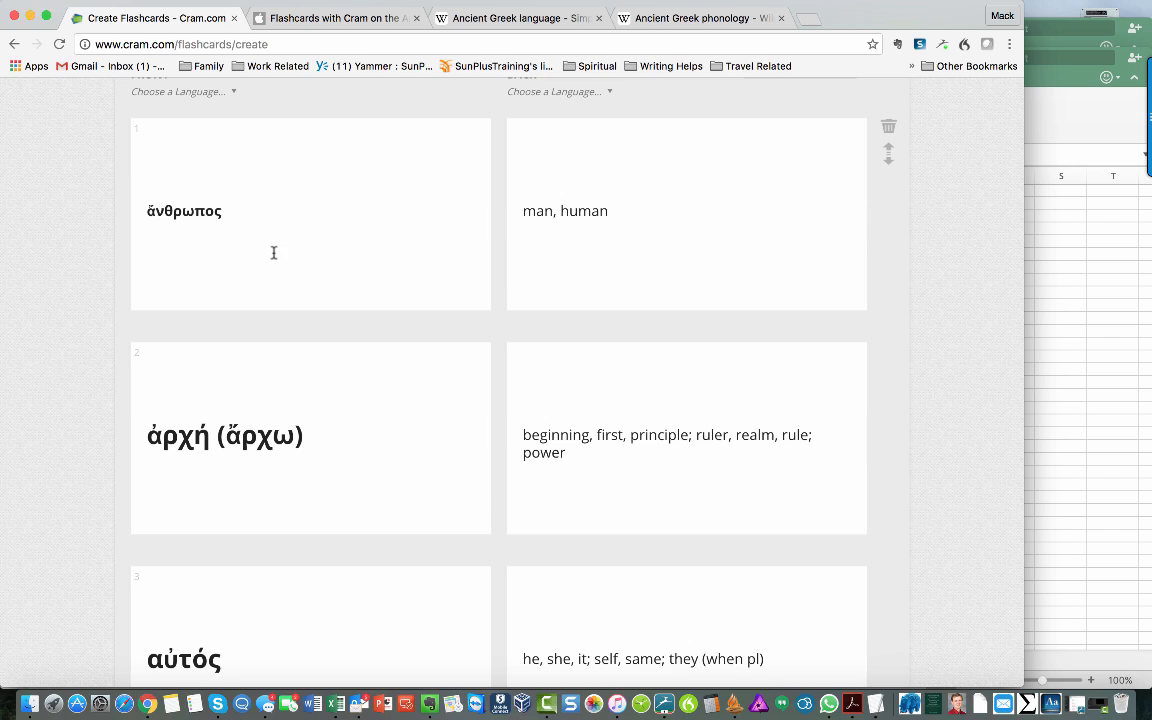
{"action": "scroll", "coordinate": [273, 252], "scroll_direction": "up", "scroll_amount": 1}
{"action": "scroll", "coordinate": [273, 252], "scroll_direction": "down", "scroll_amount": 1}
{"action": "scroll", "coordinate": [273, 252], "scroll_direction": "up", "scroll_amount": 2}
{"action": "scroll", "coordinate": [273, 252], "scroll_direction": "down", "scroll_amount": 5}
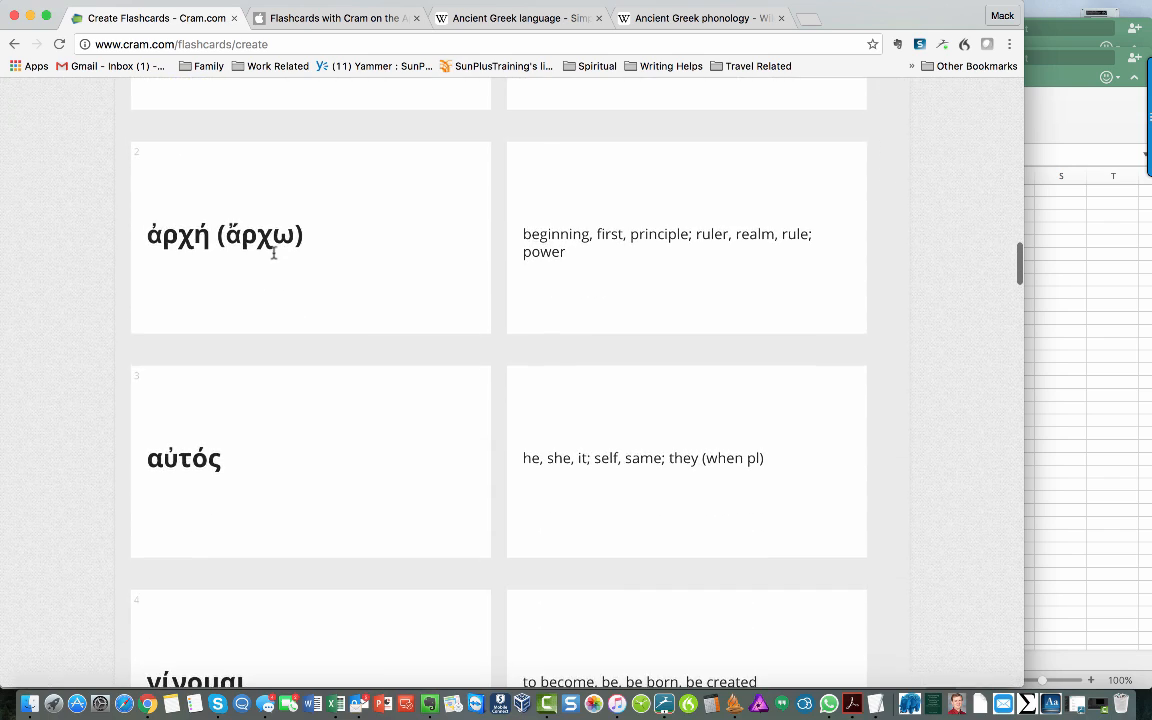
{"action": "scroll", "coordinate": [274, 254], "scroll_direction": "up", "scroll_amount": 10}
{"action": "scroll", "coordinate": [275, 256], "scroll_direction": "down", "scroll_amount": 8}
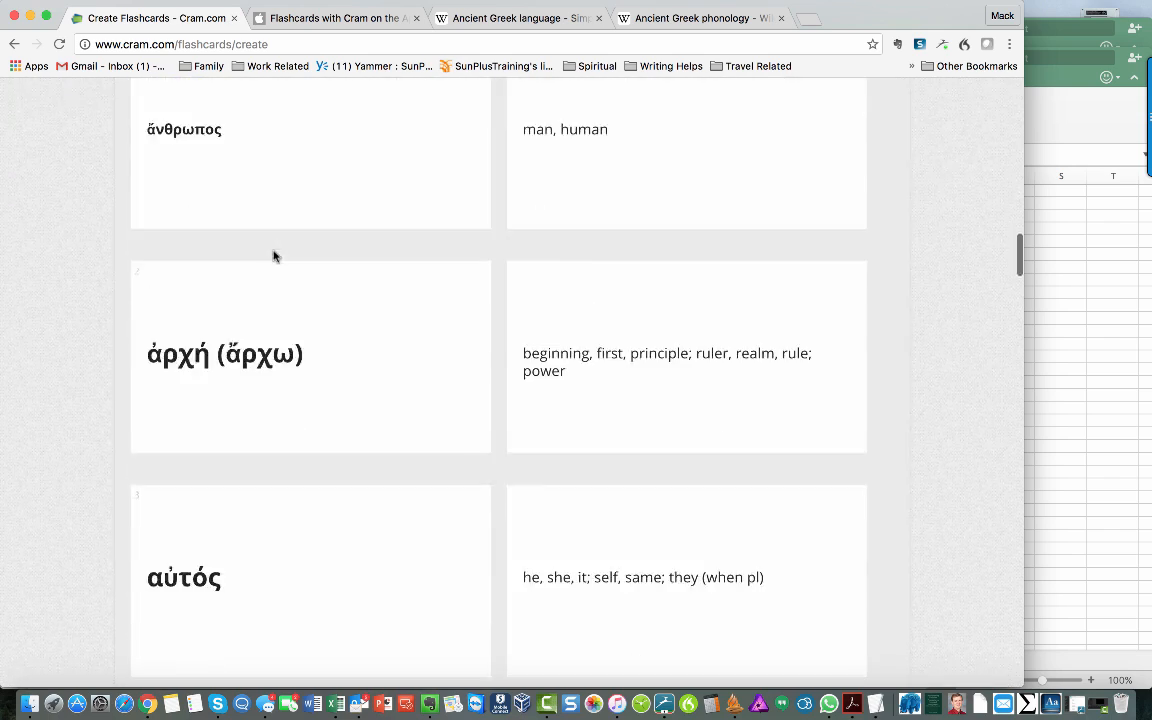
Finish the flashcard set by creating it from the end of the card list.
{"action": "scroll", "coordinate": [274, 256], "scroll_direction": "down", "scroll_amount": 20}
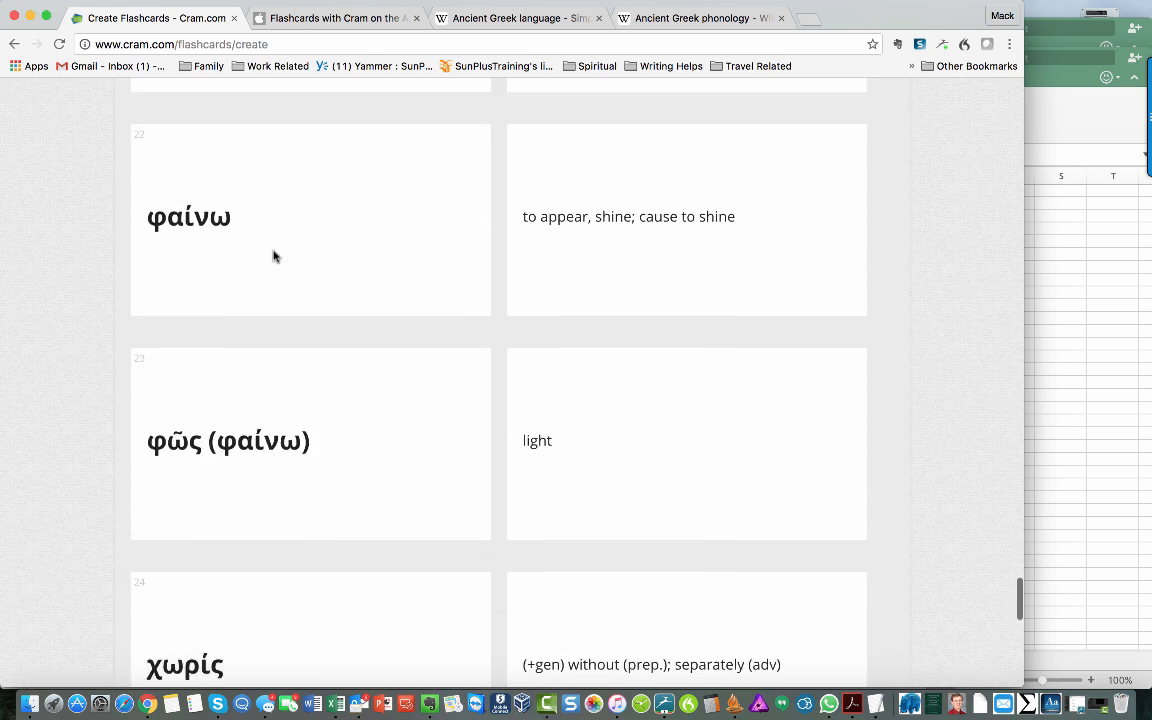
{"action": "scroll", "coordinate": [274, 256], "scroll_direction": "down", "scroll_amount": 10}
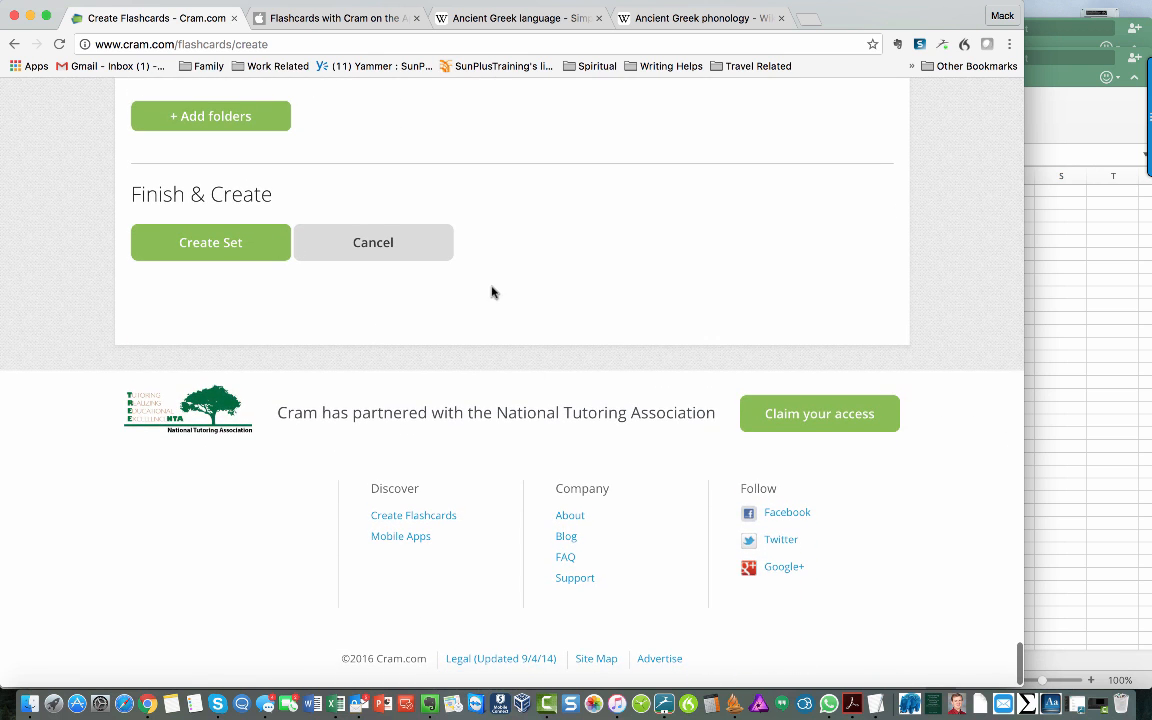
{"action": "left_click", "coordinate": [247, 259]}
{"action": "left_click", "coordinate": [245, 252]}
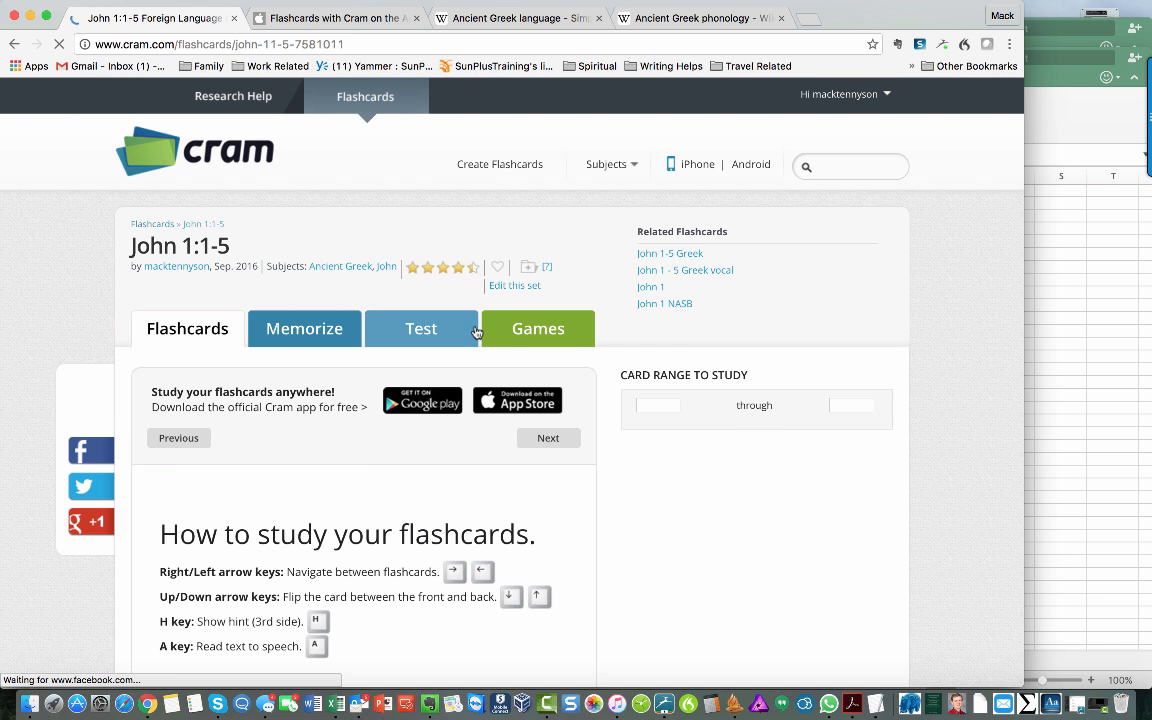
Switch the John 1:1-5 set to Memorize mode and begin the memorization round.
{"action": "scroll", "coordinate": [372, 500], "scroll_direction": "down", "scroll_amount": 2}
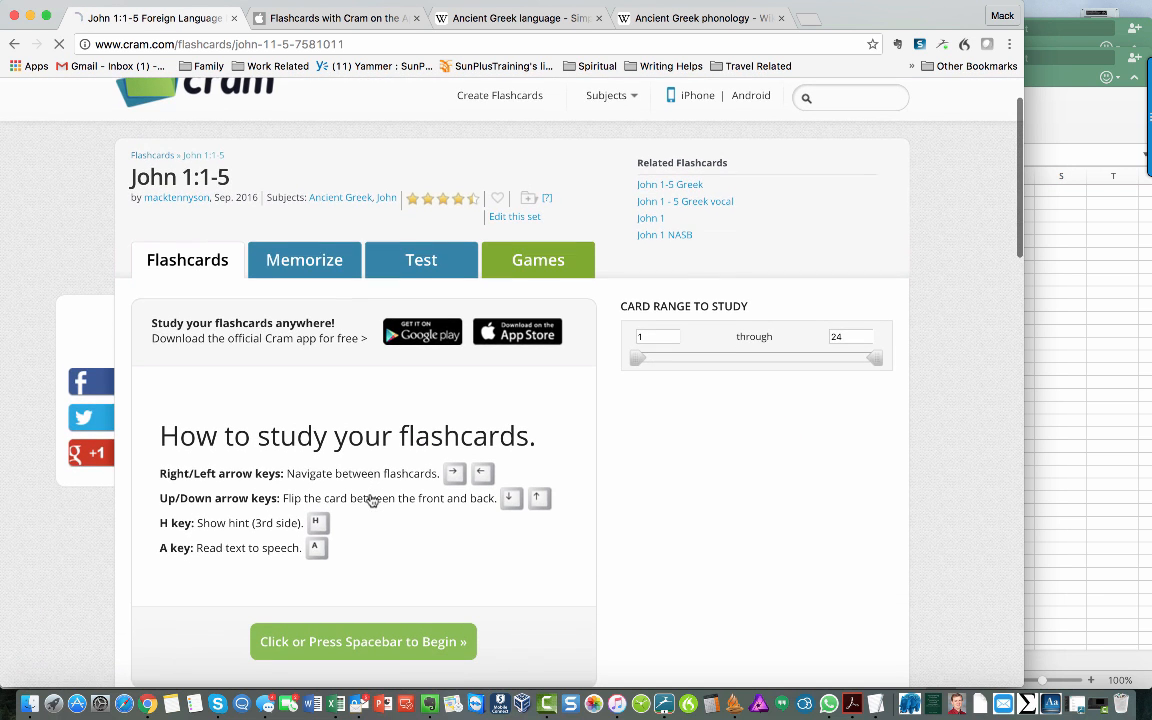
{"action": "left_click", "coordinate": [290, 262]}
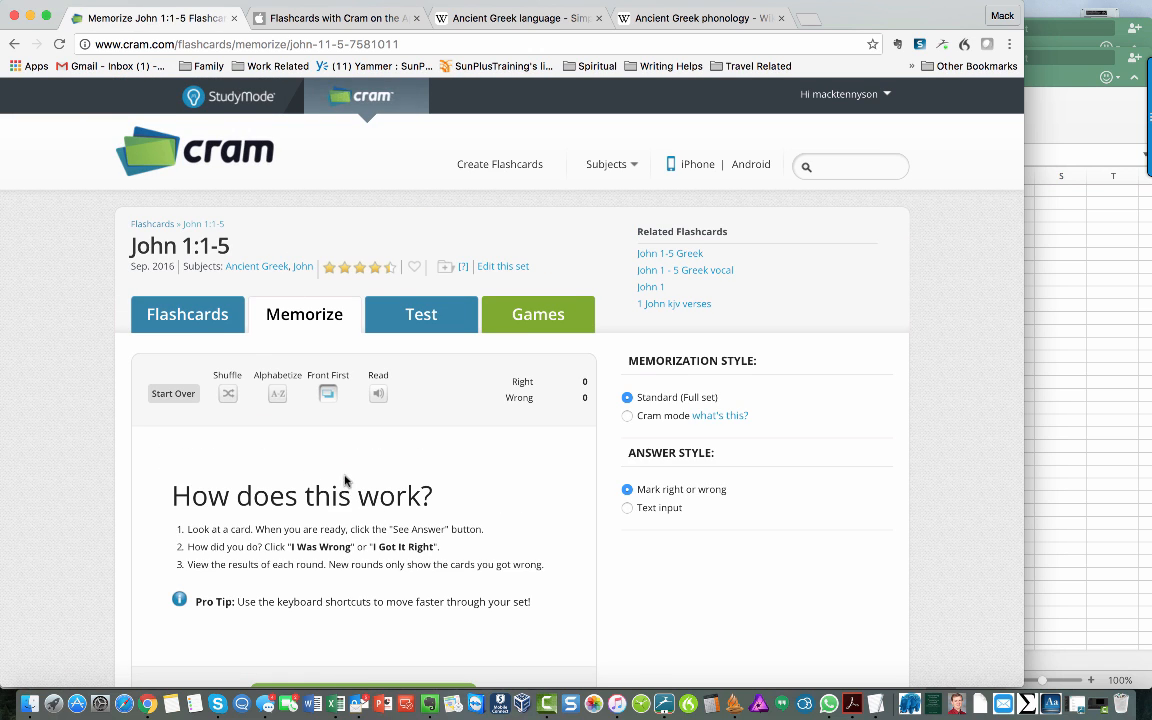
{"action": "scroll", "coordinate": [346, 484], "scroll_direction": "down", "scroll_amount": 2}
{"action": "left_click", "coordinate": [322, 598]}
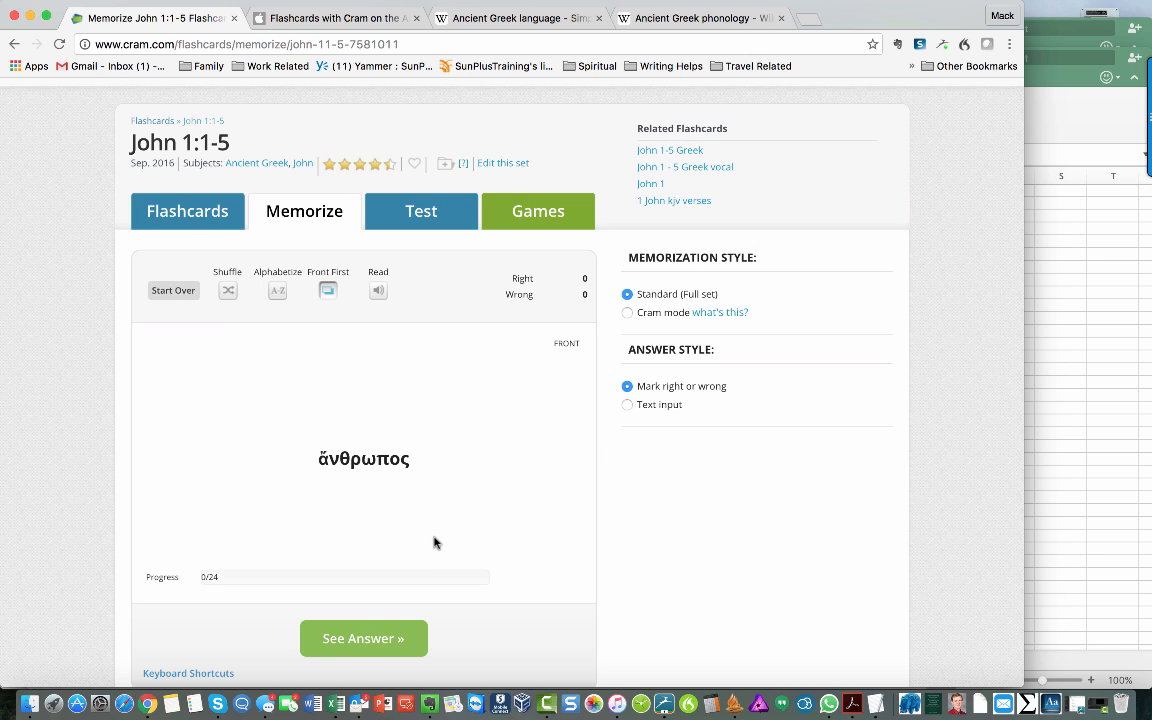
Flip the first card between its question and answer sides, and return to the set's Flashcards study mode.
{"action": "key", "text": "space"}
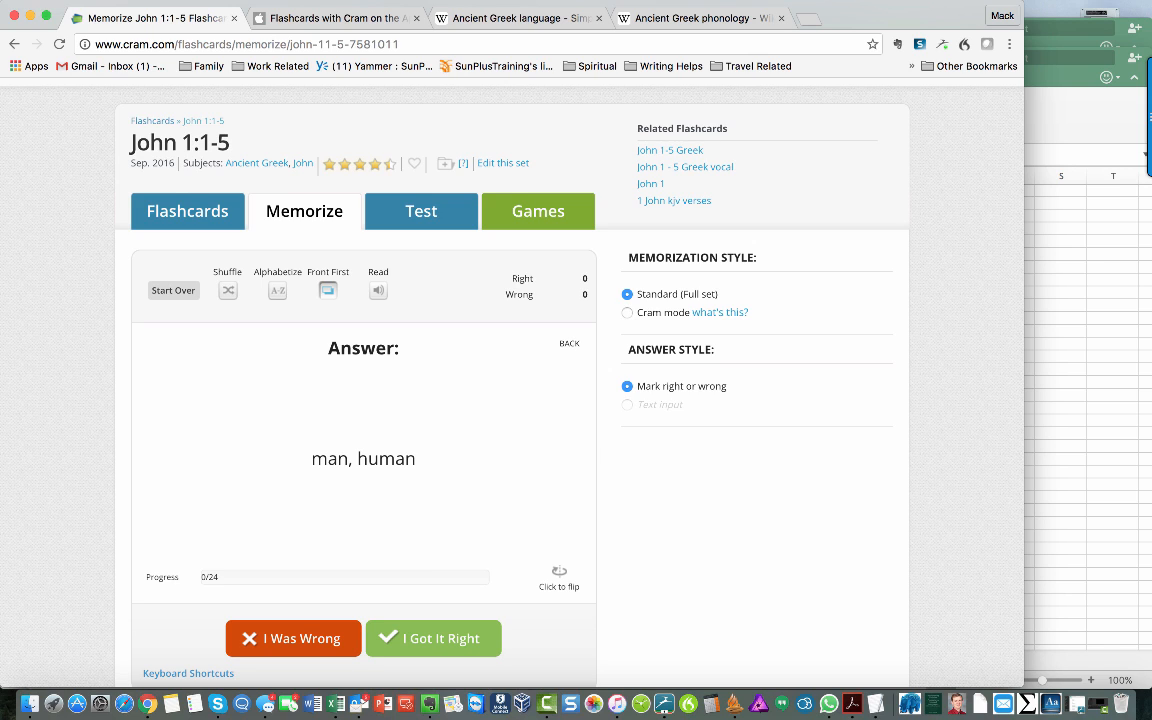
{"action": "key", "text": "space"}
{"action": "key", "text": "space"}
{"action": "key", "text": "space"}
{"action": "key", "text": "space"}
{"action": "key", "text": "space"}
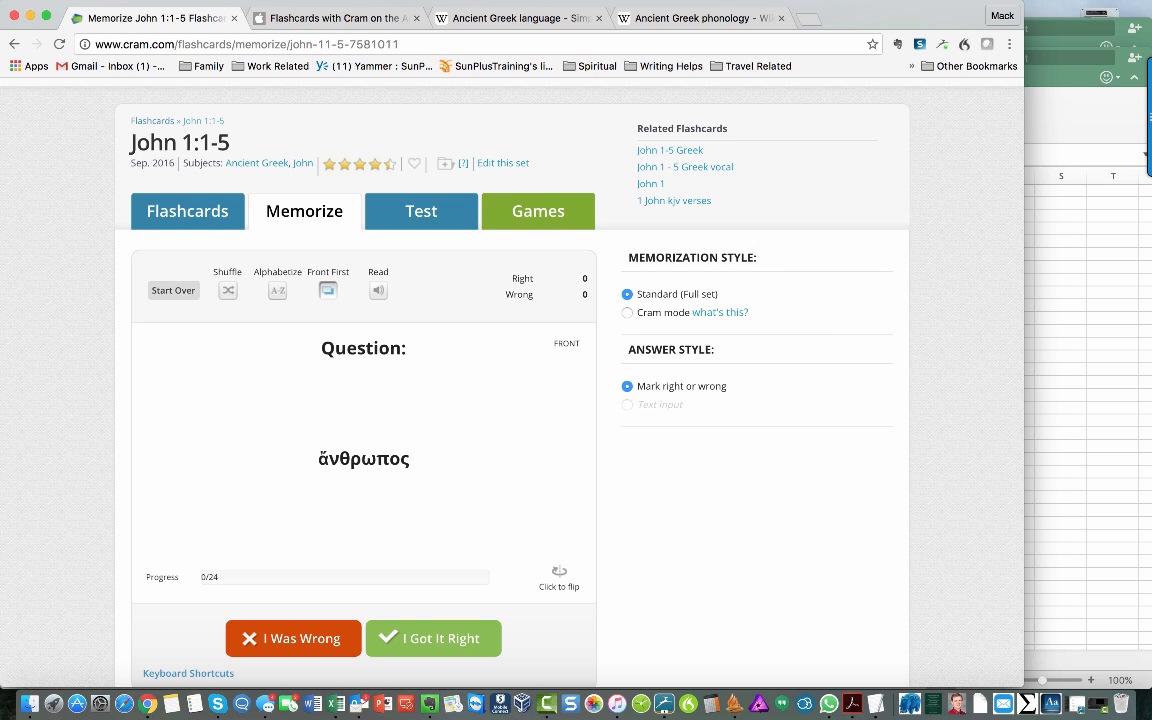
{"action": "scroll", "coordinate": [465, 482], "scroll_direction": "up", "scroll_amount": 2}
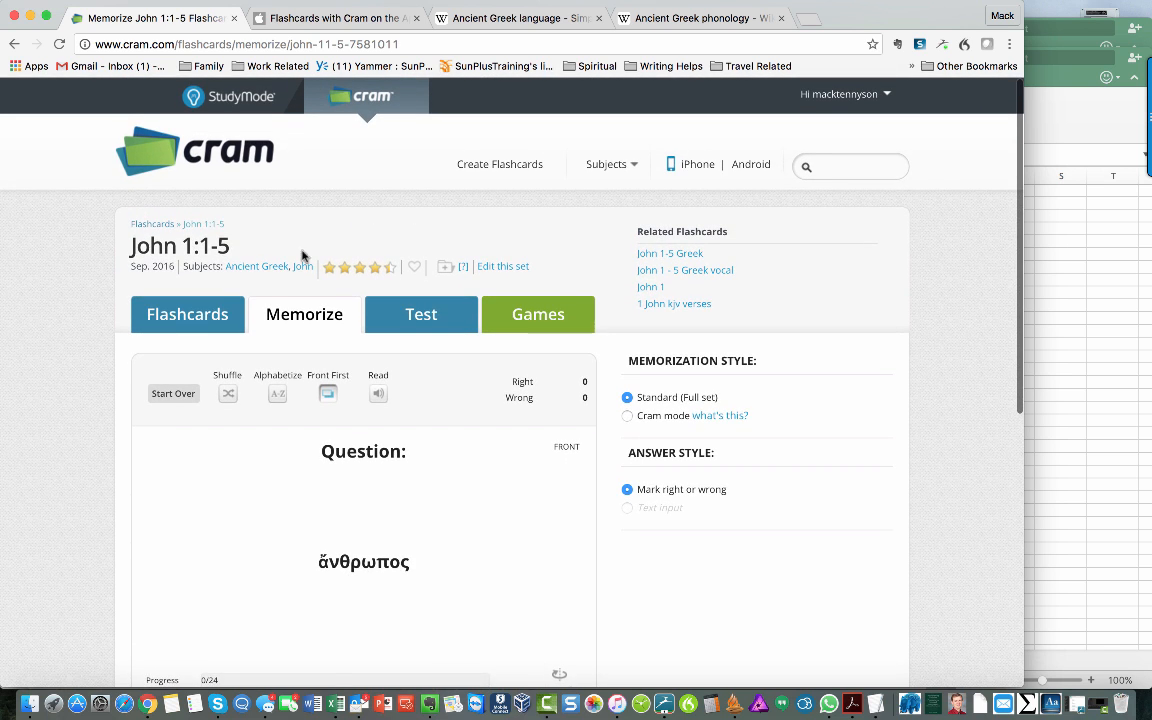
{"action": "left_click", "coordinate": [193, 312]}
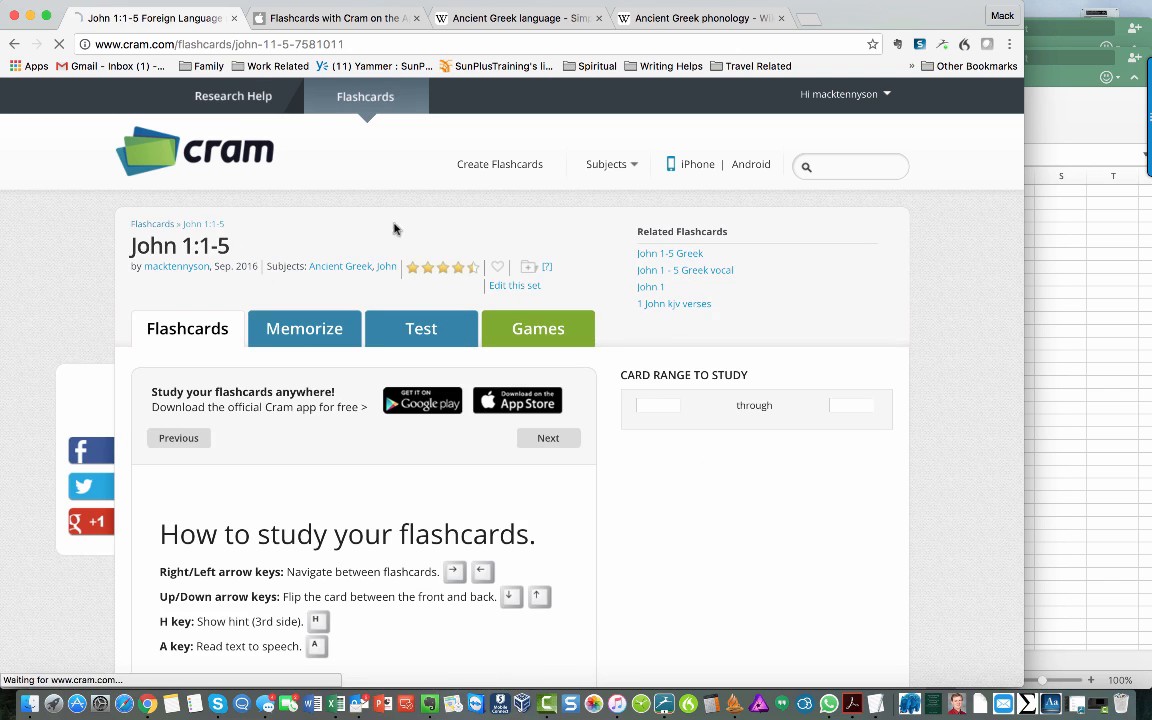